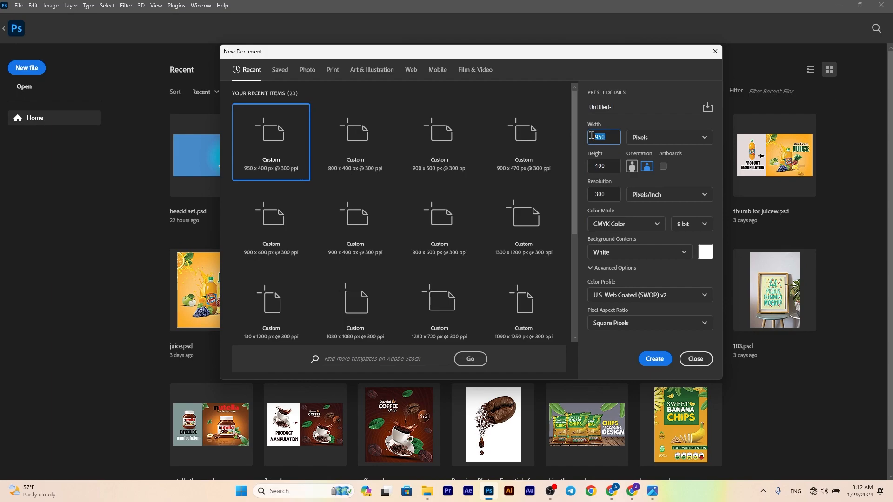
pyautogui.press('Tab')
pyautogui.press('Tab')
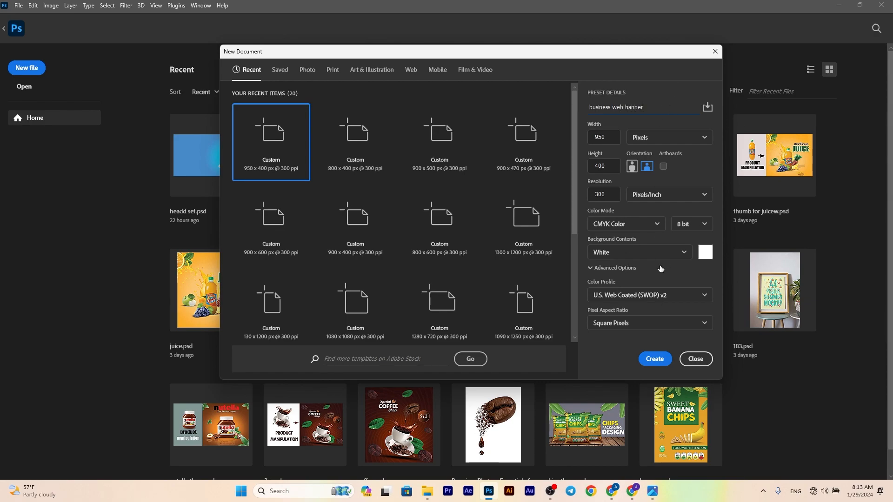
# Create a new document named business web banner, 950 x 400 pixels at 300 ppi in CMYK Color with a white background
pyautogui.click(647, 224)
pyautogui.click(654, 359)
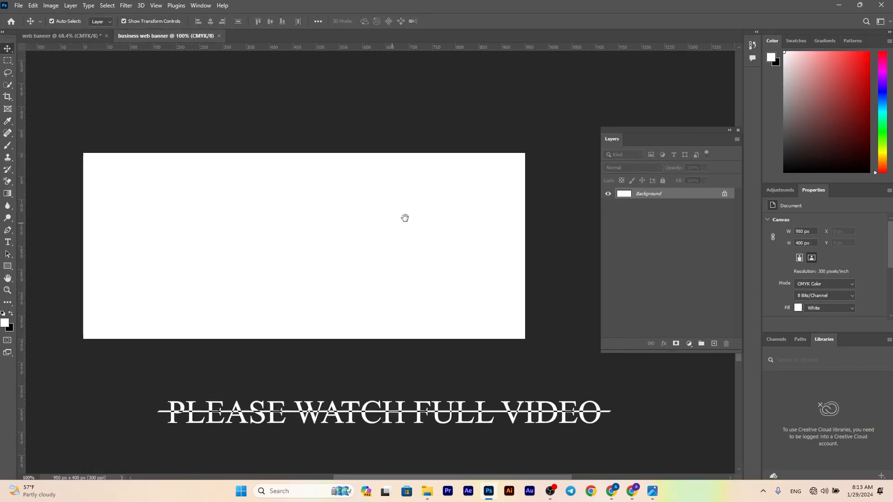
# Draw a rectangle of about 1000 x 481 px covering the whole canvas, filled orange without a stroke
pyautogui.moveTo(401, 218); pyautogui.dragTo(419, 216)
pyautogui.scroll(2, 419, 215)
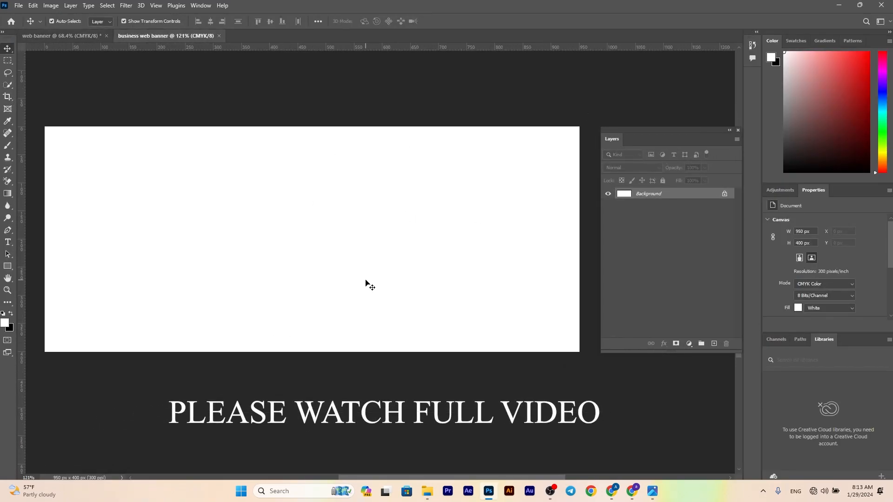
pyautogui.click(14, 270)
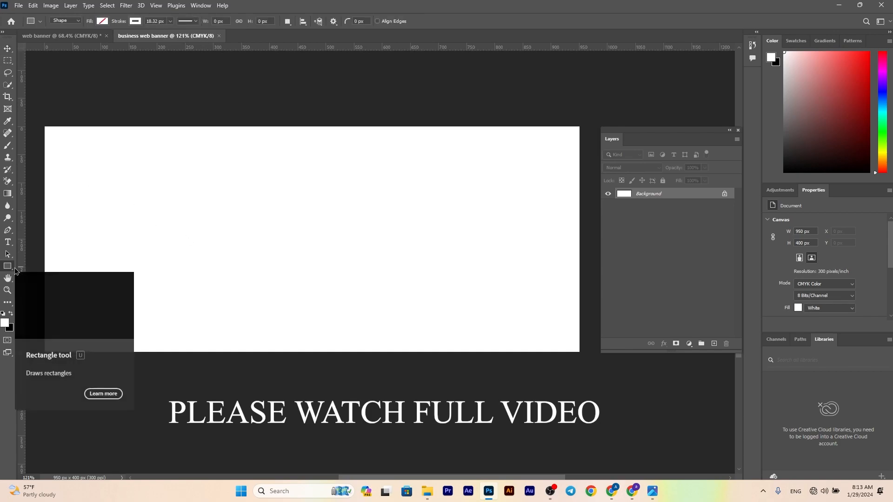
pyautogui.moveTo(32, 110); pyautogui.dragTo(596, 381)
pyautogui.click(102, 21)
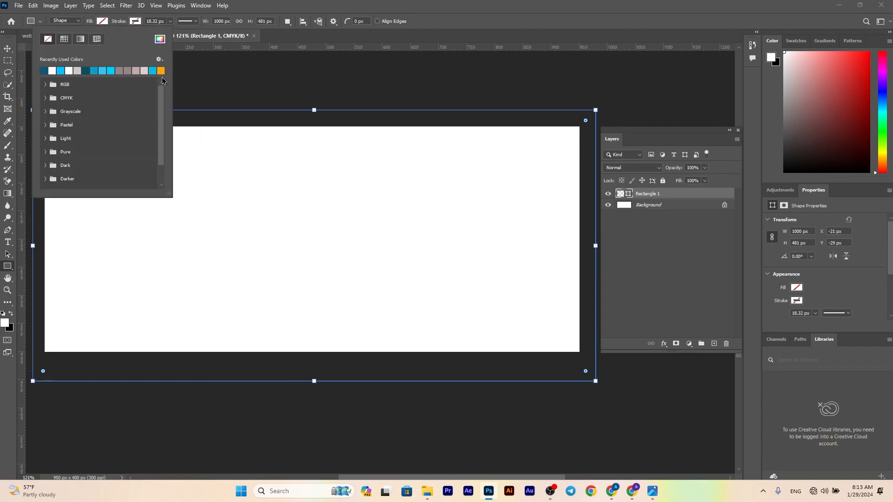
pyautogui.click(161, 71)
pyautogui.click(8, 49)
pyautogui.click(215, 222)
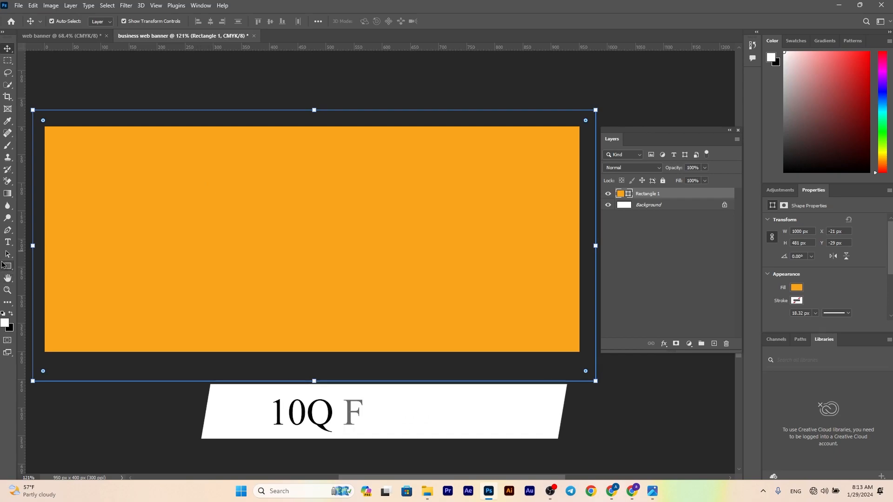
# Draw a tall rectangle of about 260 x 580 px over the canvas's left part, filled white without a stroke
pyautogui.click(4, 266)
pyautogui.click(7, 49)
pyautogui.click(83, 99)
pyautogui.click(8, 266)
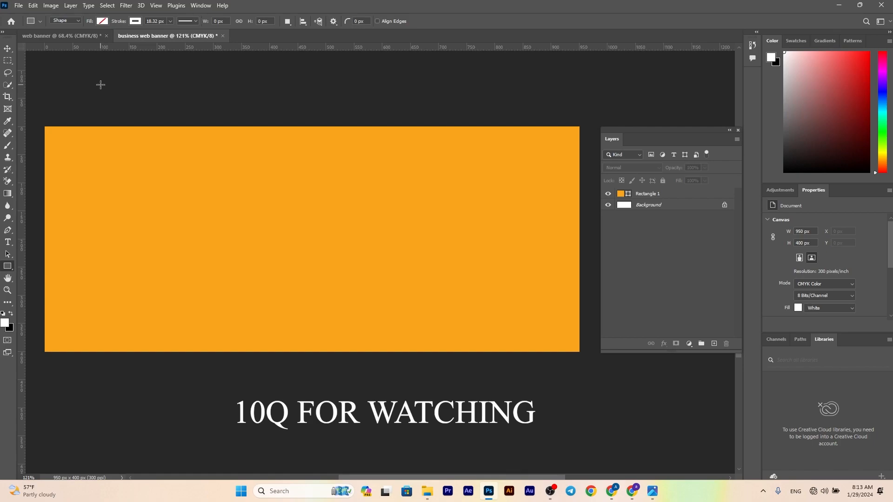
pyautogui.moveTo(100, 84)
pyautogui.mouseDown()
pyautogui.moveTo(259, 399)
pyautogui.moveTo(245, 401)
pyautogui.moveTo(247, 409)
pyautogui.mouseUp()
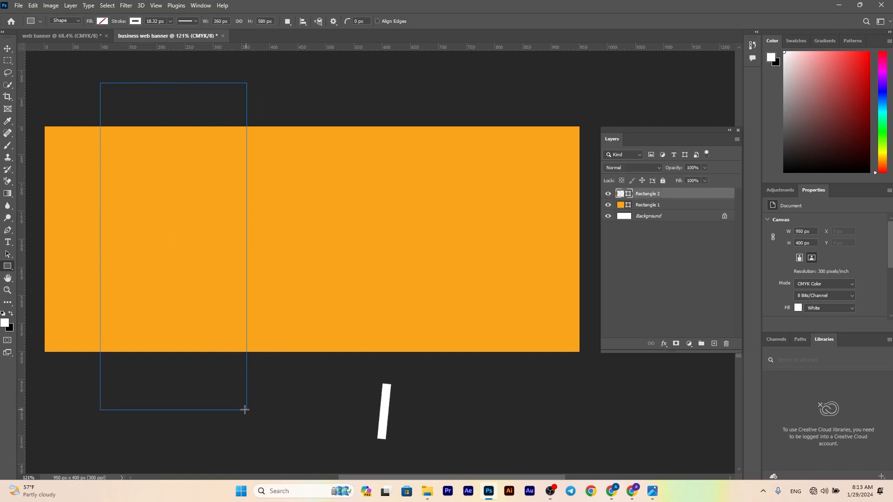
pyautogui.click(103, 20)
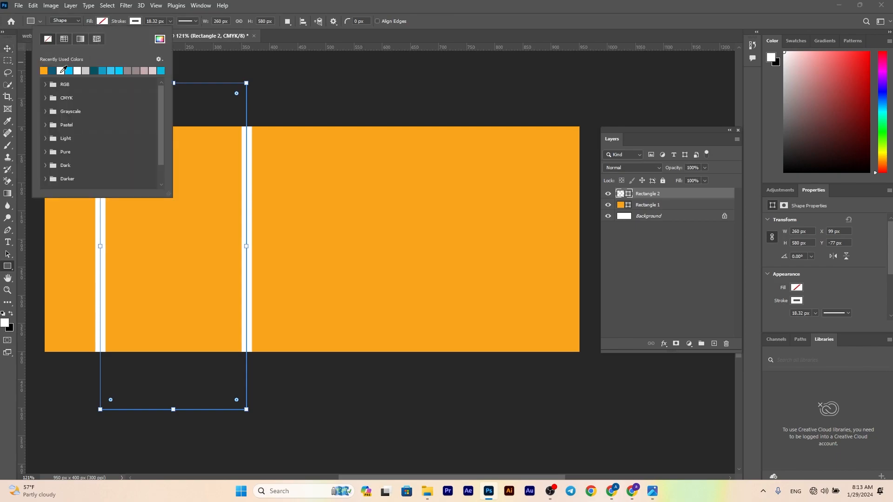
pyautogui.click(61, 71)
pyautogui.click(80, 39)
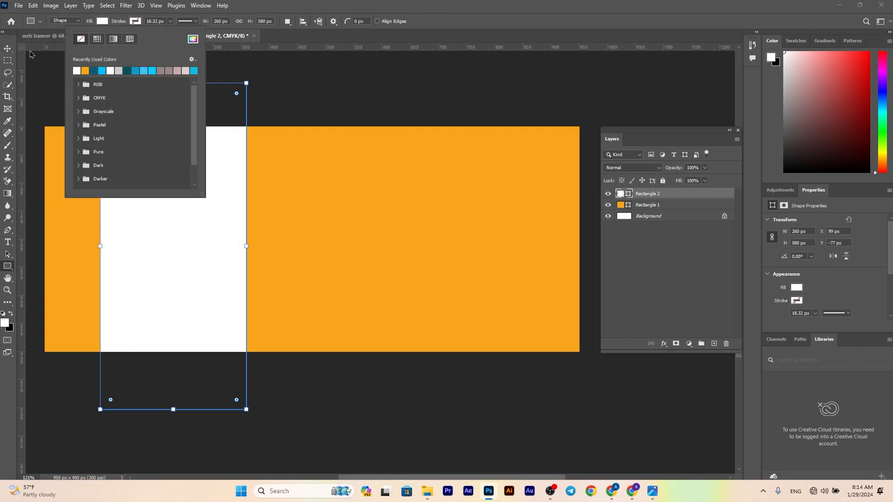
# Rotate the white rectangle by about -17° and move it toward the canvas's left edge
pyautogui.hotkey('ctrl', 't')
pyautogui.moveTo(249, 415); pyautogui.dragTo(279, 355)
pyautogui.moveTo(202, 291); pyautogui.dragTo(177, 281)
pyautogui.press('Left')
pyautogui.press('Left')
pyautogui.press('Left')
pyautogui.press('Right')
pyautogui.press('Right')
pyautogui.press('Right')
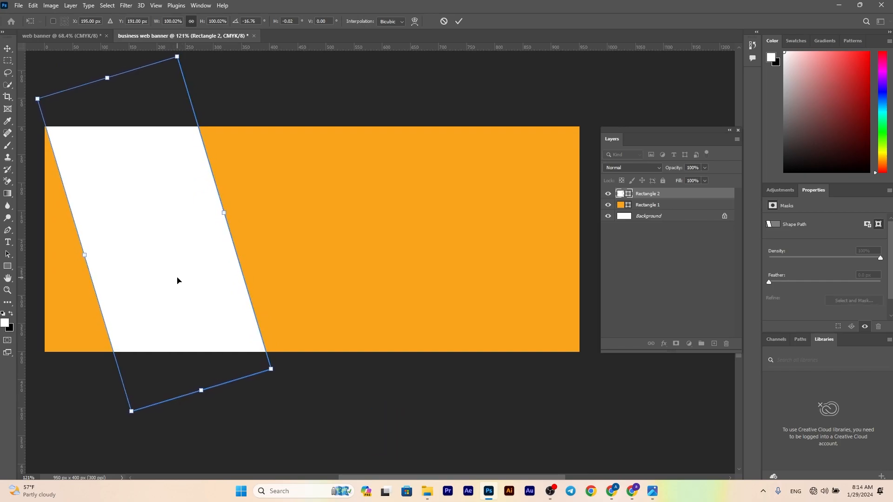
# Nudge the tilted white rectangle left so its edge meets the canvas's upper-left corner, and apply the transform
pyautogui.scroll(5, 71, 232)
pyautogui.moveTo(71, 147); pyautogui.dragTo(147, 232)
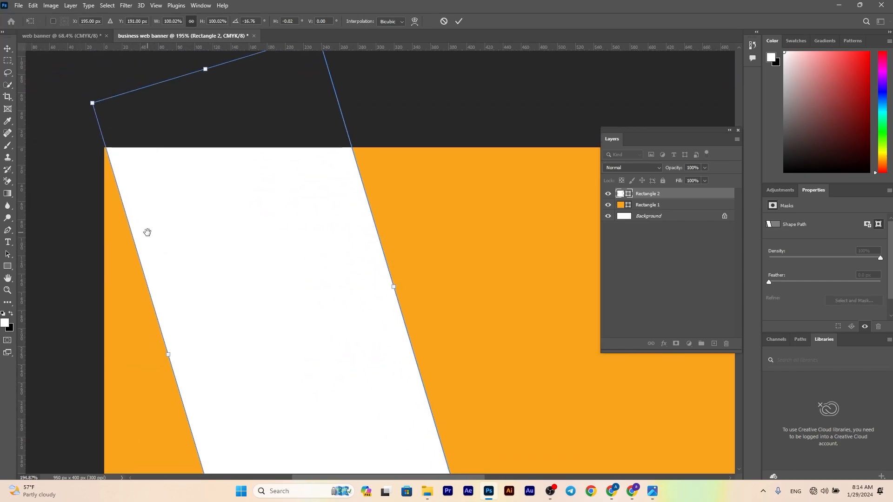
pyautogui.press('Left')
pyautogui.press('Left')
pyautogui.scroll(-4, 147, 236)
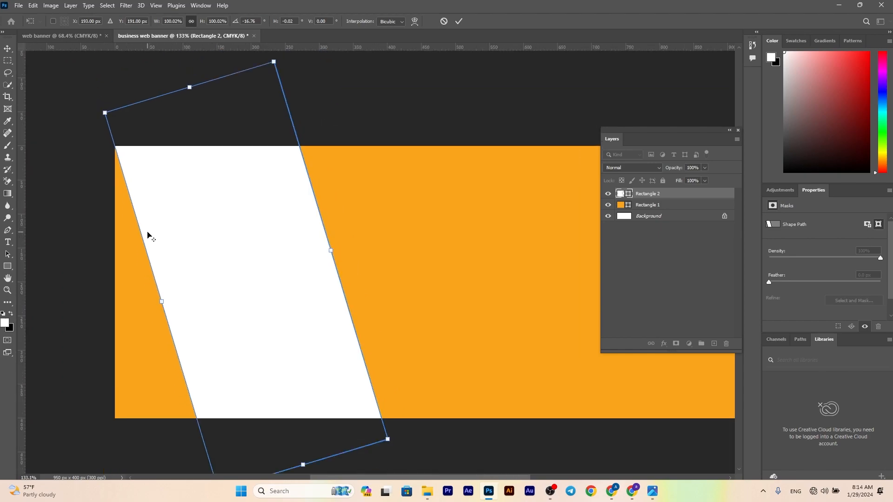
pyautogui.click(459, 22)
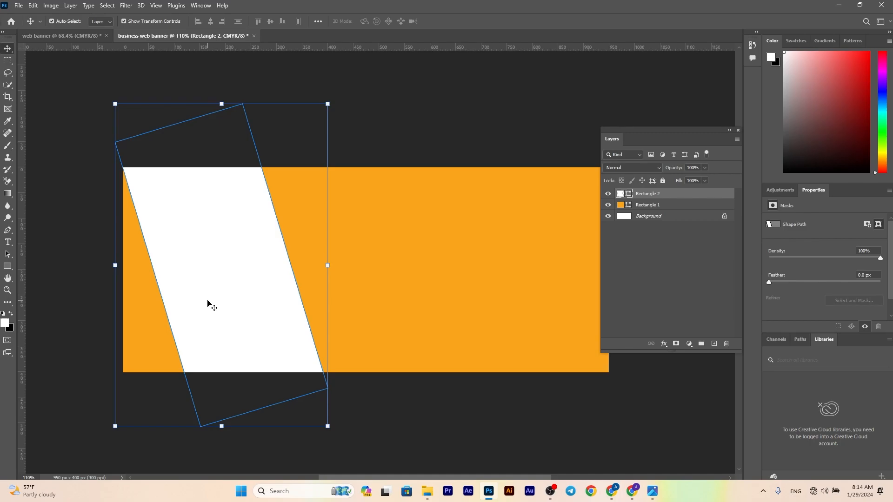
# Place the New York City wallpaper image and position it so it covers the tilted white rectangle
pyautogui.click(427, 499)
pyautogui.moveTo(130, 107); pyautogui.dragTo(247, 300)
pyautogui.moveTo(356, 276); pyautogui.dragTo(331, 277)
pyautogui.press('Return')
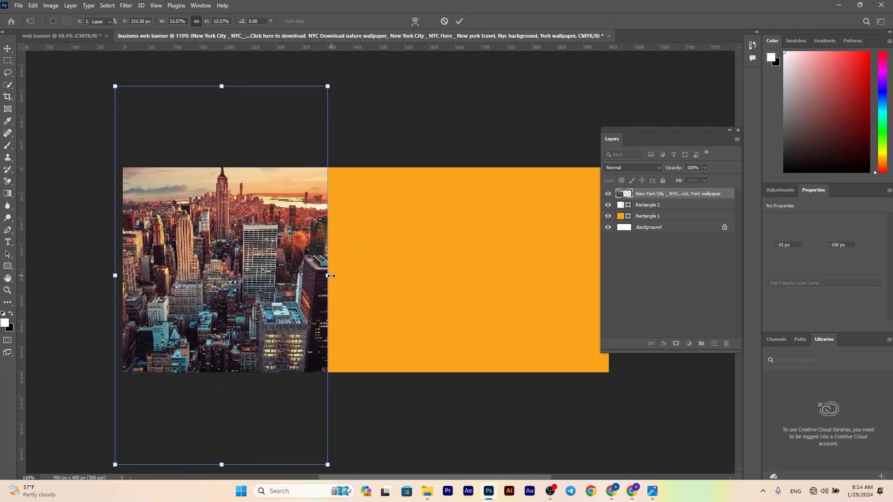
# Clip the New York City image to the tilted white rectangle with a clipping mask
pyautogui.click(669, 207)
pyautogui.rightClick(674, 193)
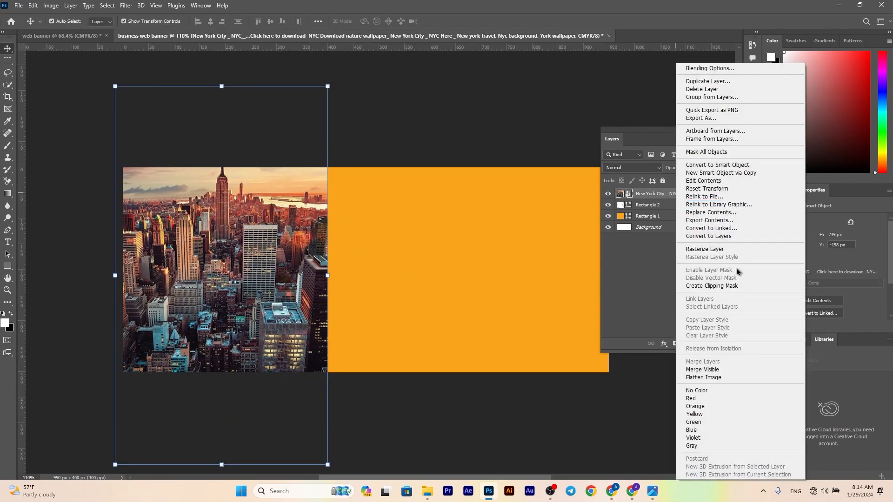
pyautogui.click(725, 288)
pyautogui.click(388, 155)
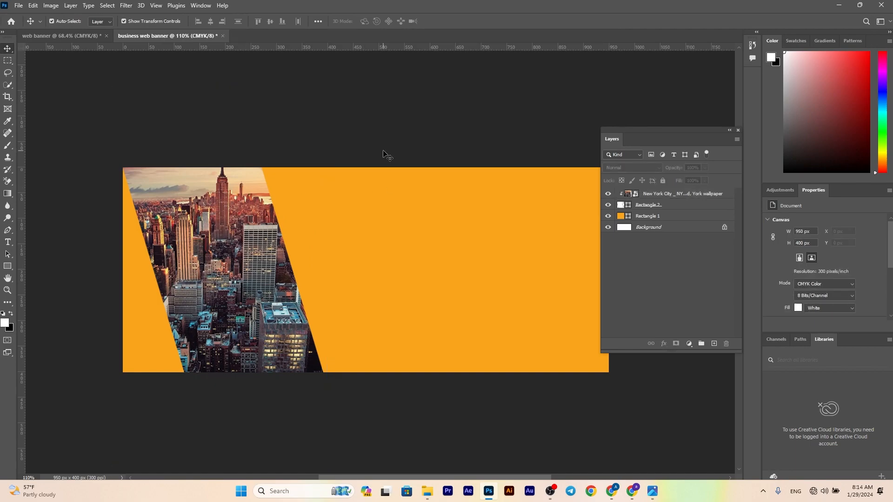
# Draw a narrow vertical rectangle of about 39 x 507 px near the city panel's right side, filled white without a stroke
pyautogui.click(7, 266)
pyautogui.moveTo(286, 161)
pyautogui.mouseDown()
pyautogui.moveTo(314, 270)
pyautogui.moveTo(306, 419)
pyautogui.mouseUp()
pyautogui.click(102, 21)
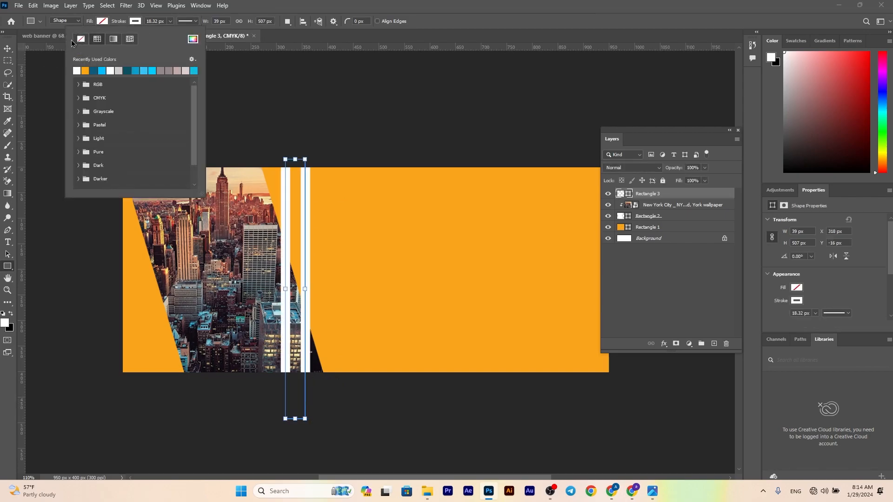
pyautogui.click(102, 21)
pyautogui.click(46, 71)
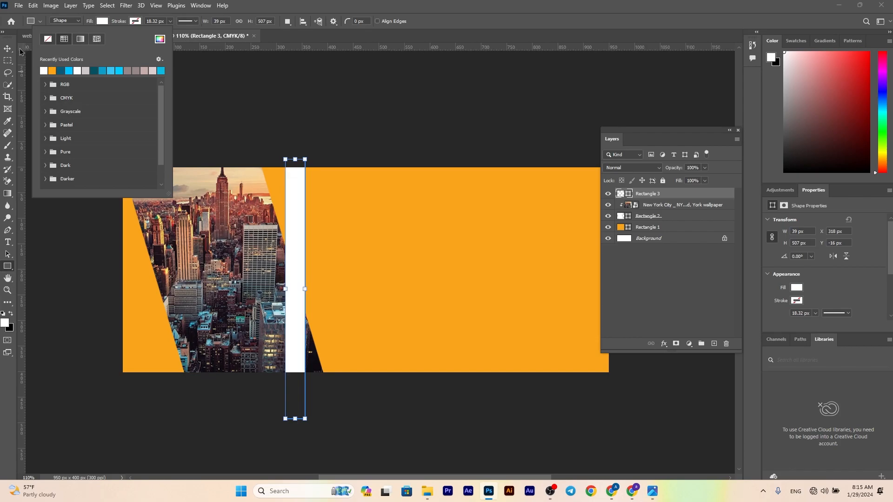
# Rotate the narrow white strip parallel to the city panel and place it just right of the panel with a small gap
pyautogui.click(11, 49)
pyautogui.moveTo(313, 428); pyautogui.dragTo(347, 385)
pyautogui.moveTo(307, 342); pyautogui.dragTo(332, 321)
pyautogui.moveTo(379, 391); pyautogui.dragTo(375, 397)
pyautogui.moveTo(337, 341); pyautogui.dragTo(328, 340)
pyautogui.moveTo(373, 394); pyautogui.dragTo(371, 395)
pyautogui.moveTo(331, 338); pyautogui.dragTo(333, 335)
pyautogui.click(459, 21)
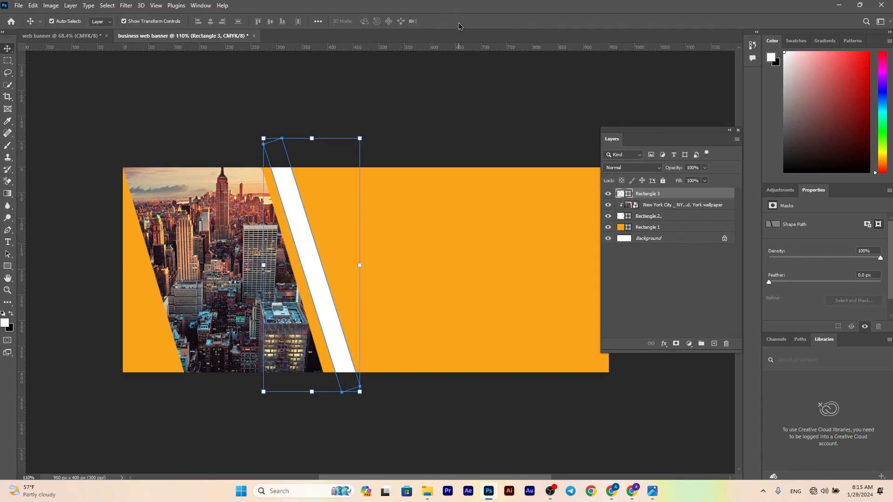
# Place the Des touristes à New York image and position it so it covers the narrow tilted strip
pyautogui.click(428, 491)
pyautogui.moveTo(180, 98); pyautogui.dragTo(295, 224)
pyautogui.moveTo(352, 244); pyautogui.dragTo(308, 236)
pyautogui.moveTo(324, 367); pyautogui.dragTo(324, 381)
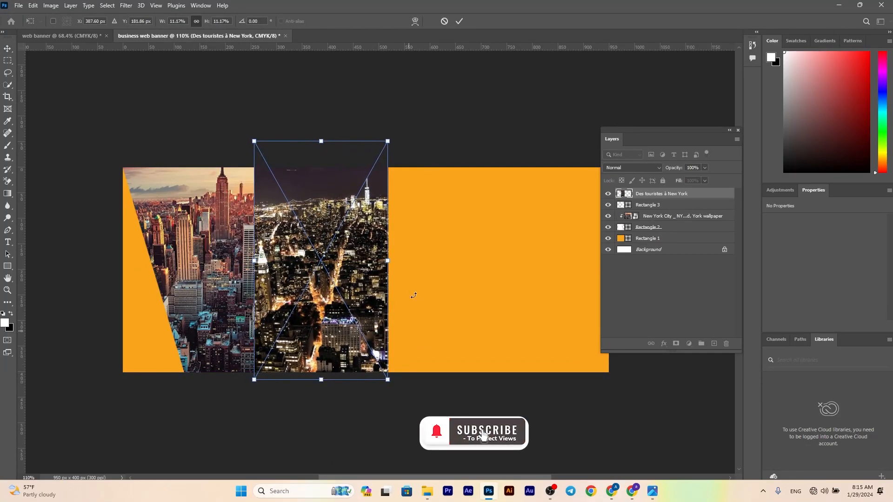
pyautogui.click(459, 21)
# Clip the night city image to the narrow tilted strip with a clipping mask
pyautogui.rightClick(670, 194)
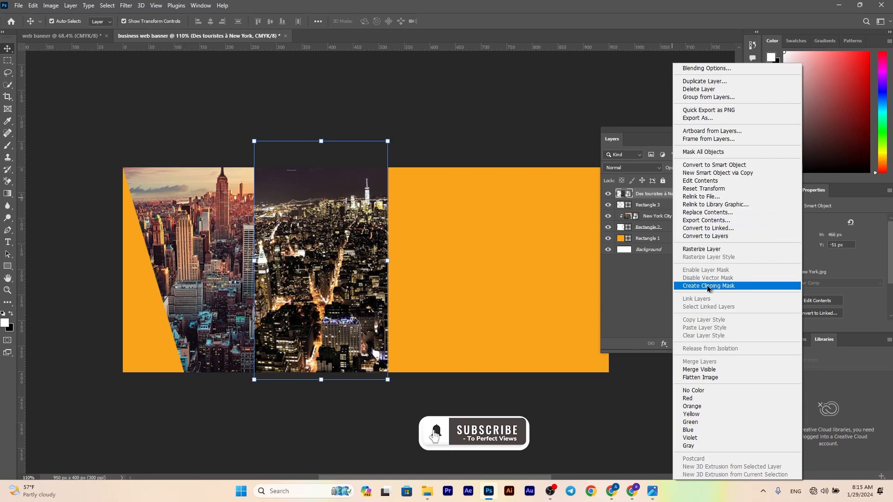
pyautogui.click(731, 285)
pyautogui.click(353, 456)
# Draw a horizontal rectangle of about 644 x 91 px across the banner's lower-left part, filled light blue without a stroke
pyautogui.scroll(-2, 286, 372)
pyautogui.scroll(2, 287, 371)
pyautogui.scroll(-1, 285, 370)
pyautogui.scroll(1, 285, 370)
pyautogui.moveTo(407, 308); pyautogui.dragTo(370, 305)
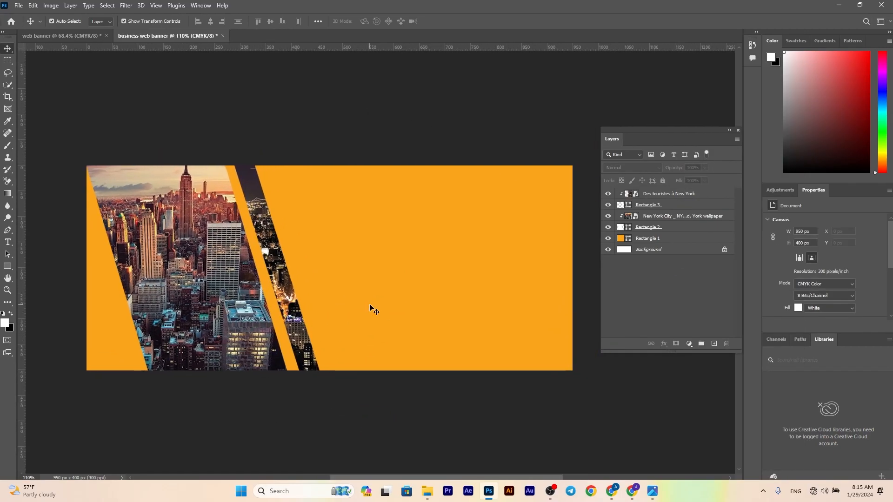
pyautogui.scroll(-1, 371, 307)
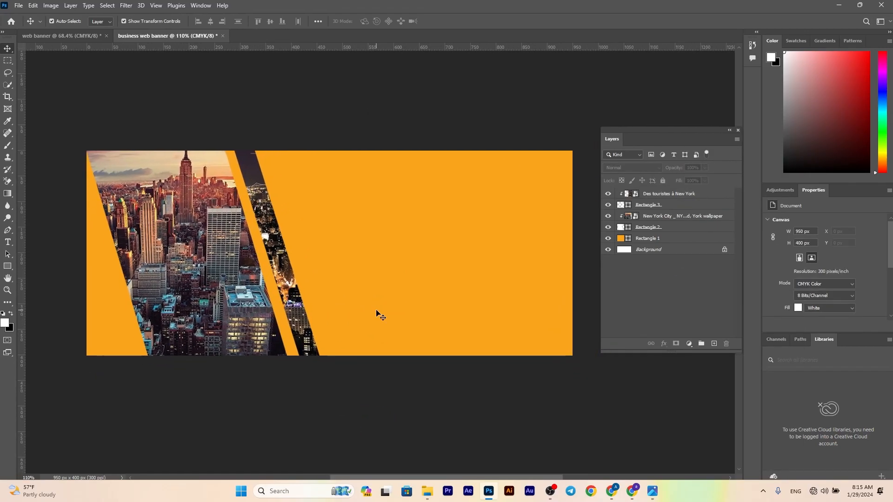
pyautogui.click(6, 268)
pyautogui.moveTo(60, 324)
pyautogui.mouseDown()
pyautogui.moveTo(196, 366)
pyautogui.moveTo(448, 371)
pyautogui.moveTo(380, 370)
pyautogui.moveTo(388, 369)
pyautogui.mouseUp()
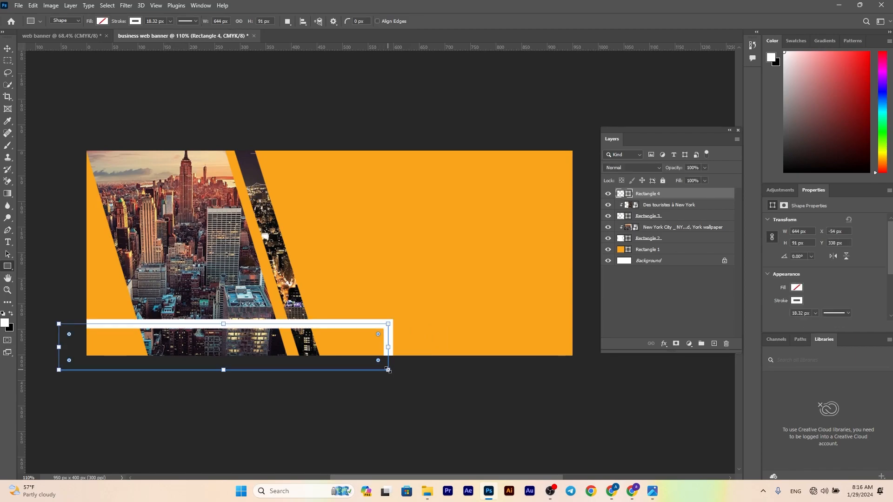
pyautogui.click(103, 22)
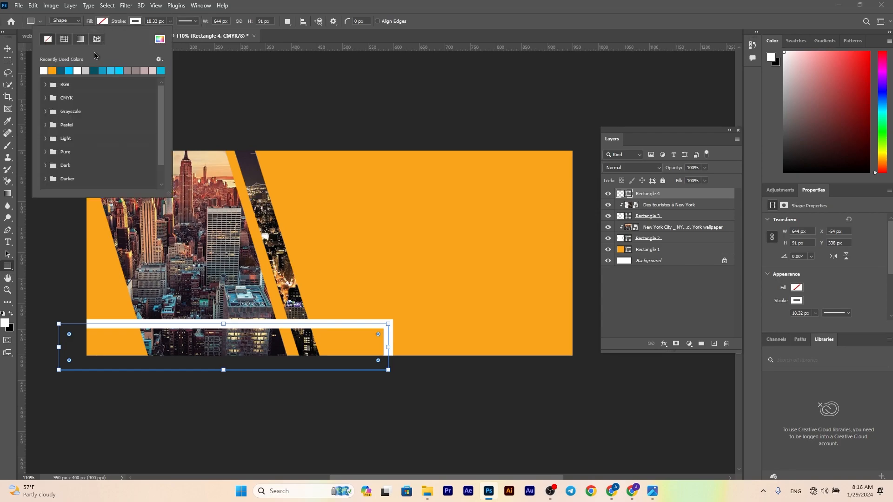
pyautogui.click(68, 70)
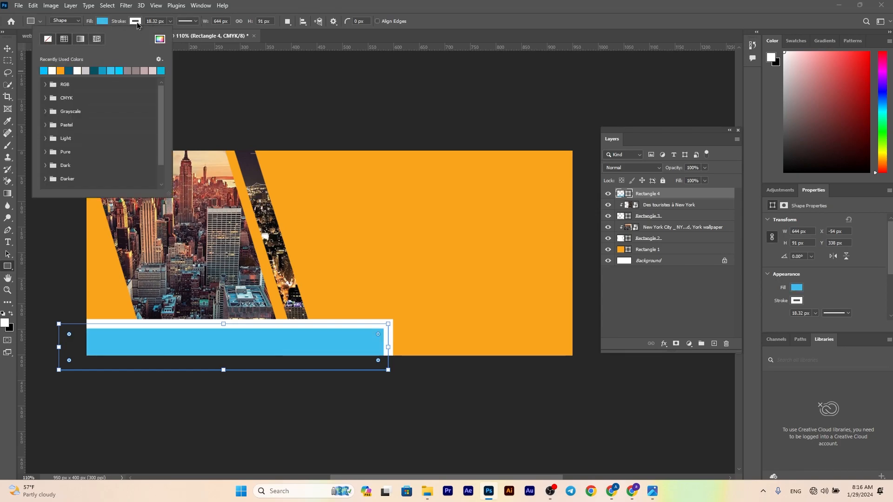
pyautogui.click(137, 22)
pyautogui.click(81, 39)
pyautogui.click(7, 49)
pyautogui.click(74, 71)
# Move the light blue bar's layer below the photo panels, directly above the orange background rectangle
pyautogui.click(258, 361)
pyautogui.moveTo(669, 194); pyautogui.dragTo(667, 243)
pyautogui.click(345, 125)
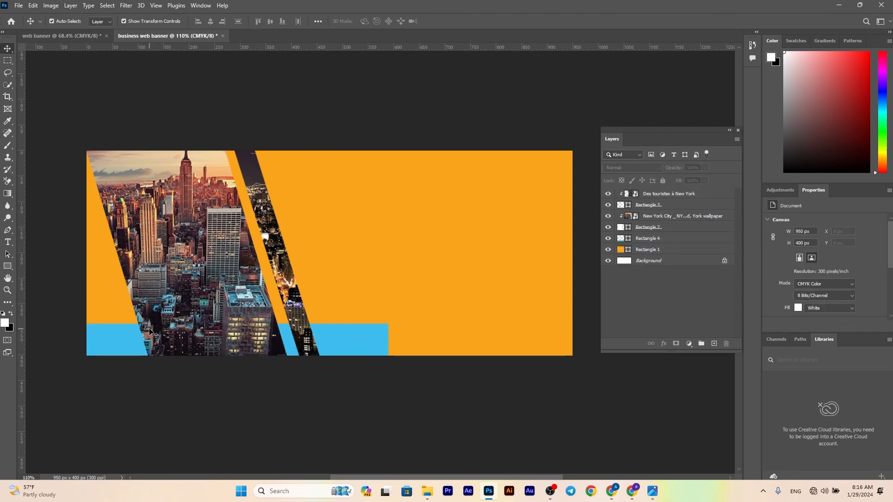
# Move the blue bar's upper-right corner inward so its right end slants parallel to the photo panels
pyautogui.click(358, 348)
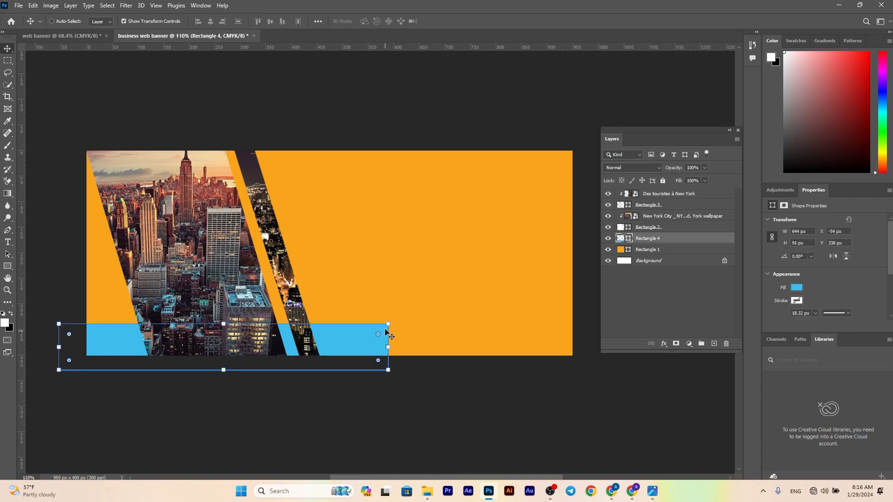
pyautogui.hotkey('ctrl', 't')
pyautogui.moveTo(388, 324); pyautogui.dragTo(372, 326)
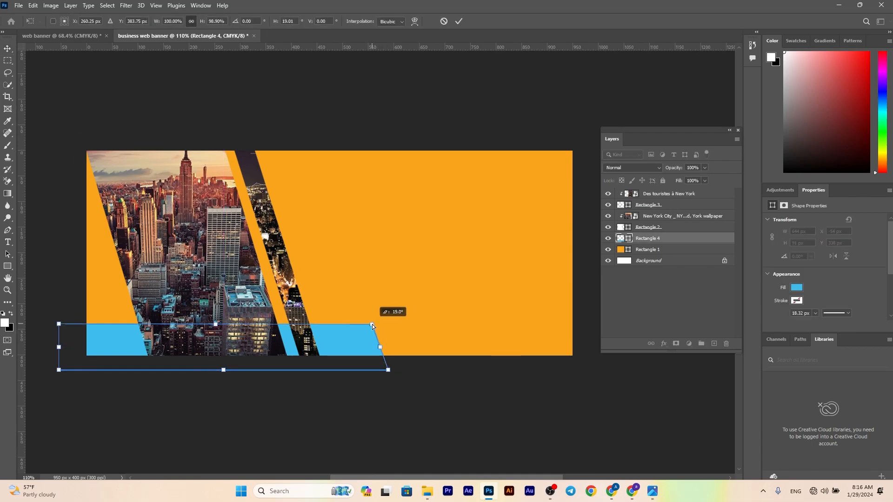
pyautogui.click(459, 22)
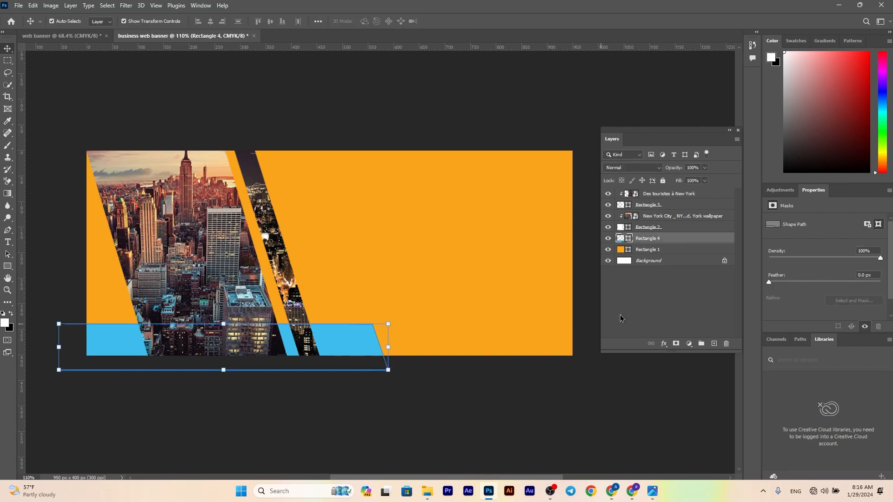
# Change the slanted bar's fill color to white
pyautogui.click(665, 344)
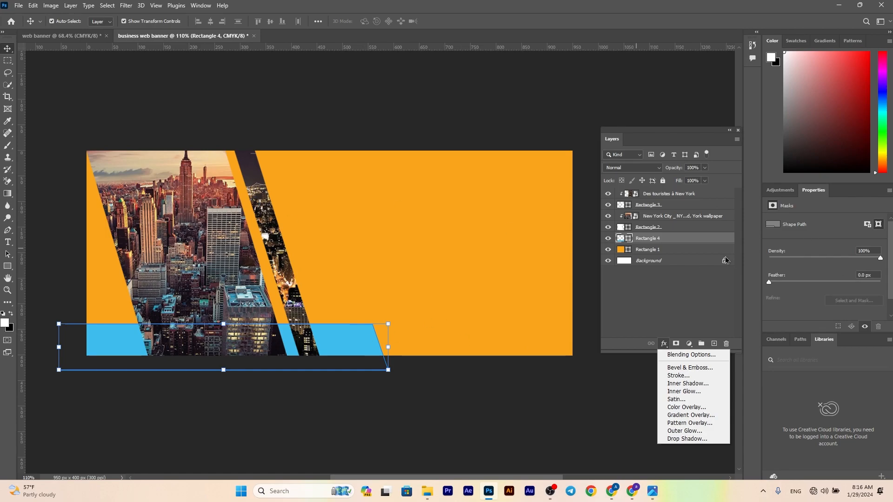
pyautogui.click(621, 241)
pyautogui.doubleClick(621, 240)
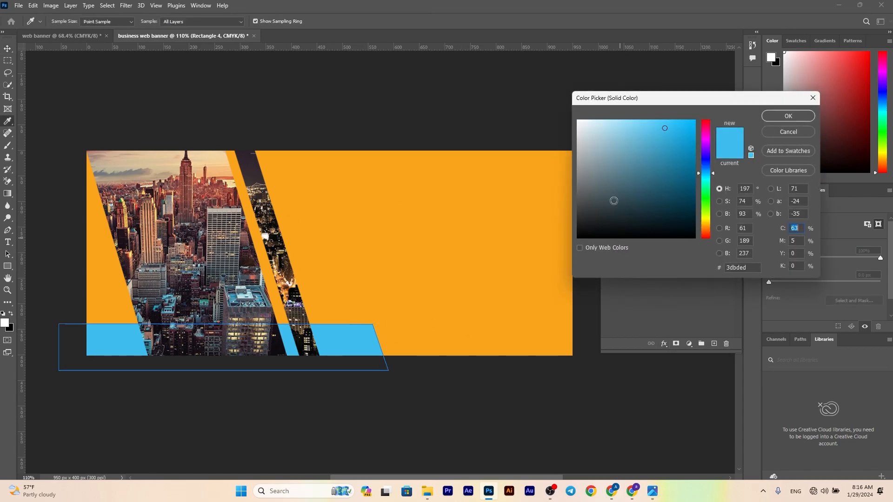
pyautogui.moveTo(615, 211); pyautogui.dragTo(558, 102)
pyautogui.press('Return')
# Add a black drop shadow to the white slanted bar with 3 px distance, 16% spread and 4 px size
pyautogui.click(665, 344)
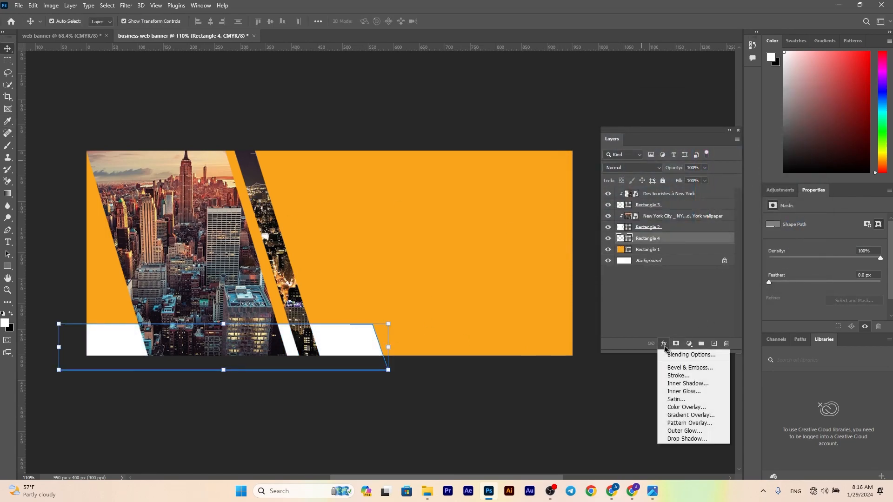
pyautogui.click(679, 437)
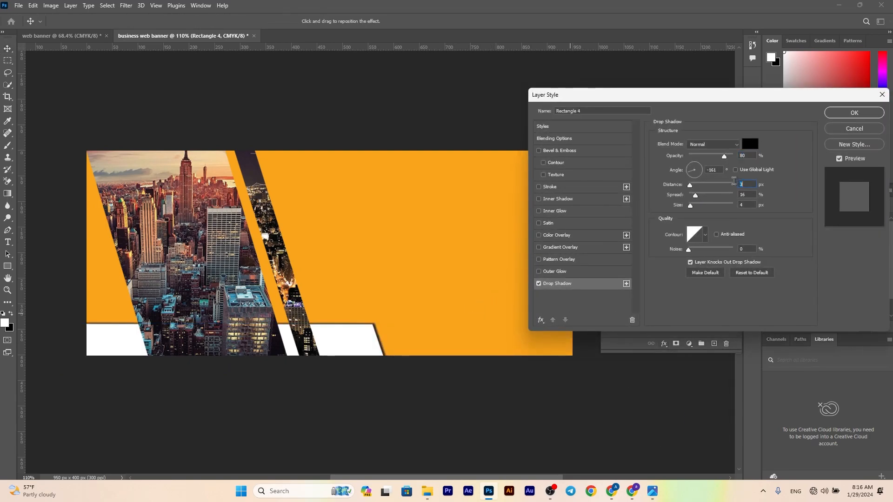
pyautogui.click(750, 144)
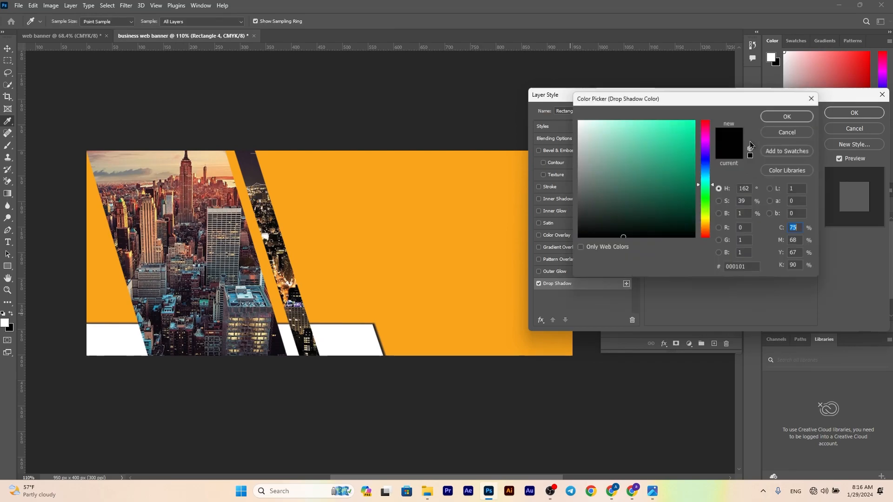
pyautogui.click(783, 120)
pyautogui.click(854, 113)
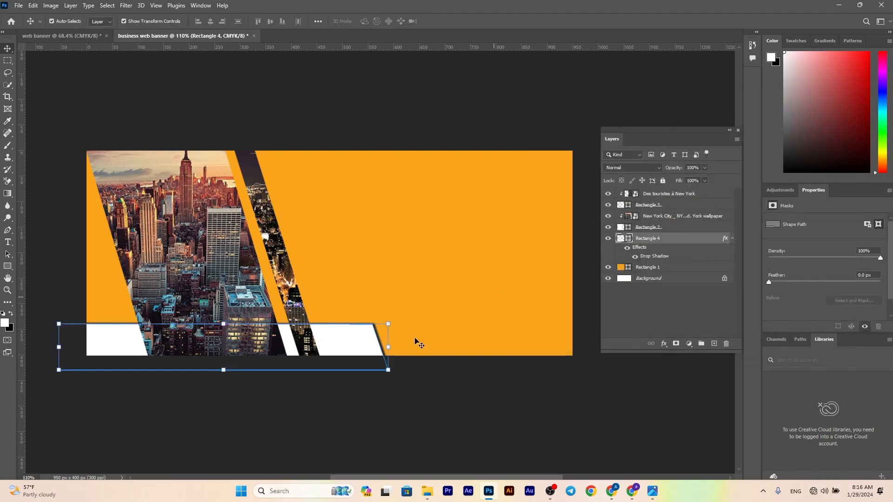
pyautogui.click(375, 379)
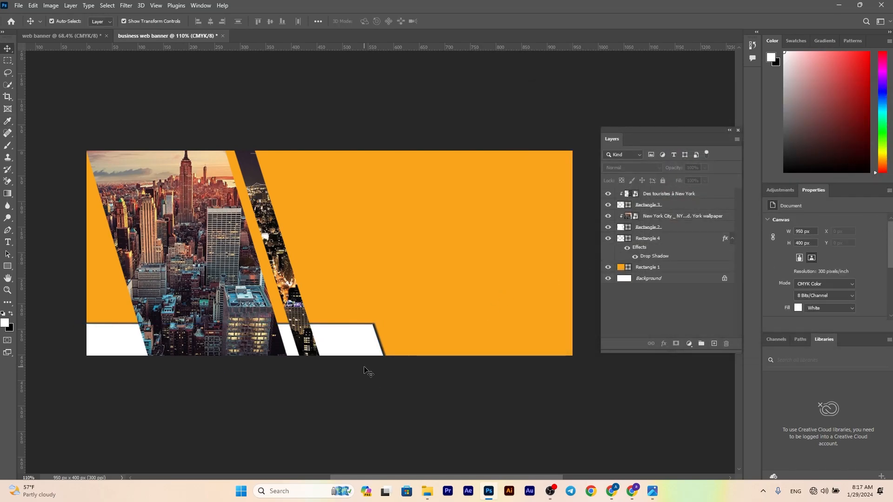
# Duplicate the white slanted bar and offset the copy slightly down and to the left of the original
pyautogui.click(360, 344)
pyautogui.moveTo(358, 340)
pyautogui.keyDown('alt'); pyautogui.mouseDown()
pyautogui.moveTo(343, 341)
pyautogui.moveTo(353, 345)
pyautogui.mouseUp(); pyautogui.keyUp('alt')
pyautogui.click(421, 379)
# Change the duplicated bar's fill color to light blue
pyautogui.click(345, 348)
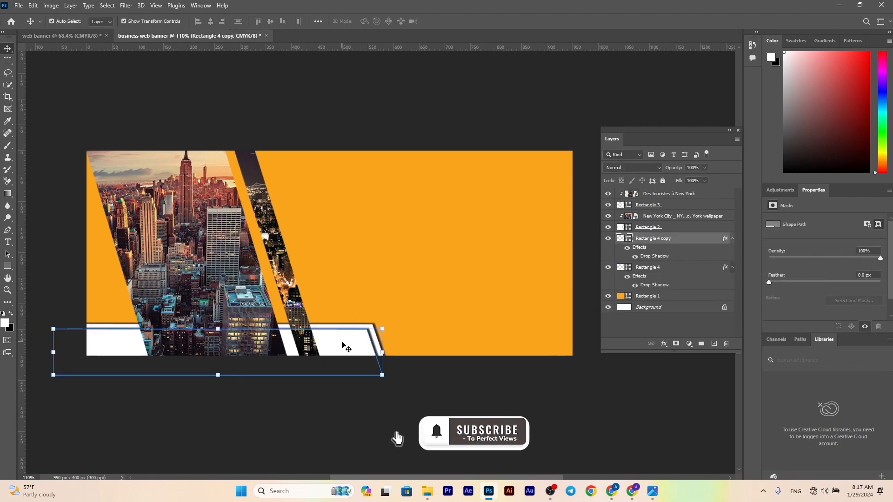
pyautogui.doubleClick(620, 239)
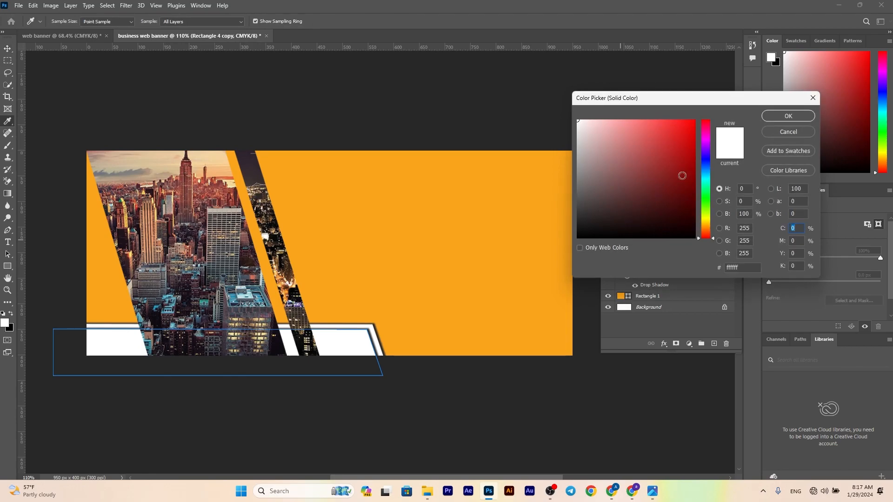
pyautogui.click(788, 132)
pyautogui.click(7, 266)
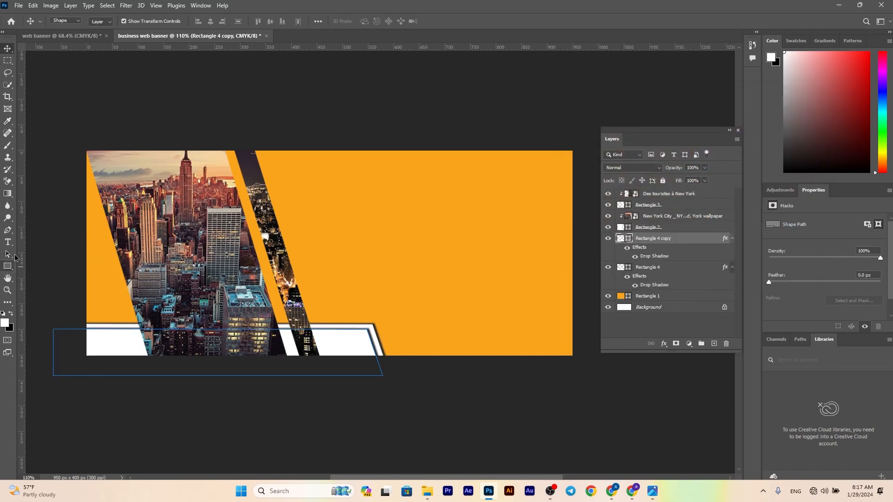
pyautogui.click(102, 21)
pyautogui.click(63, 72)
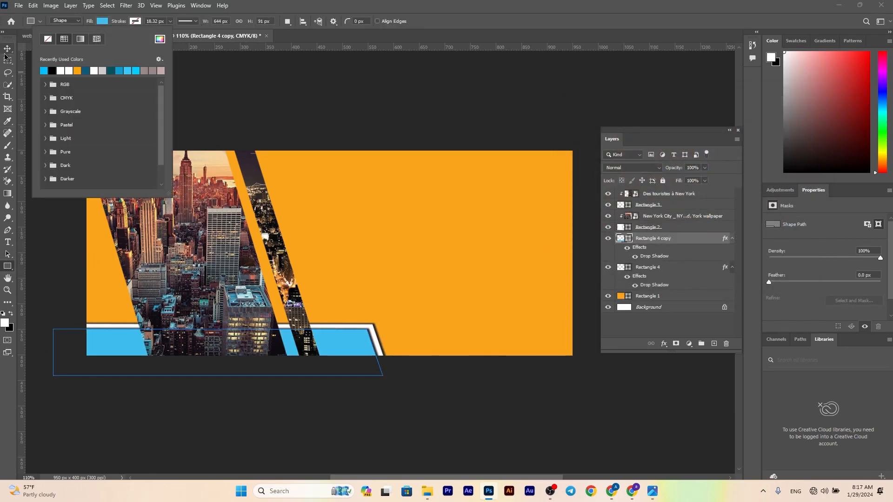
pyautogui.click(7, 48)
pyautogui.click(178, 120)
pyautogui.scroll(-1, 352, 365)
pyautogui.scroll(1, 352, 365)
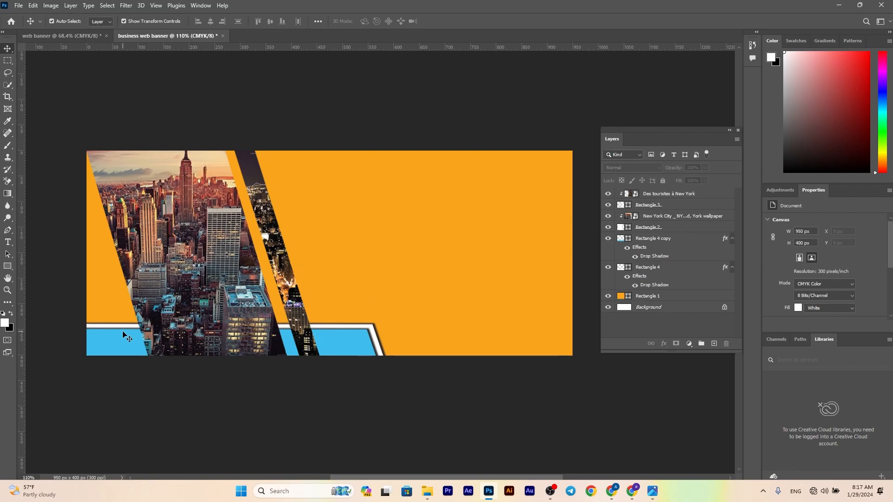
# Draw a rectangle of about 192 x 112 px over the banner's lower-left edge, filled light blue without a stroke
pyautogui.press('u')
pyautogui.moveTo(62, 285); pyautogui.dragTo(160, 343)
pyautogui.click(101, 21)
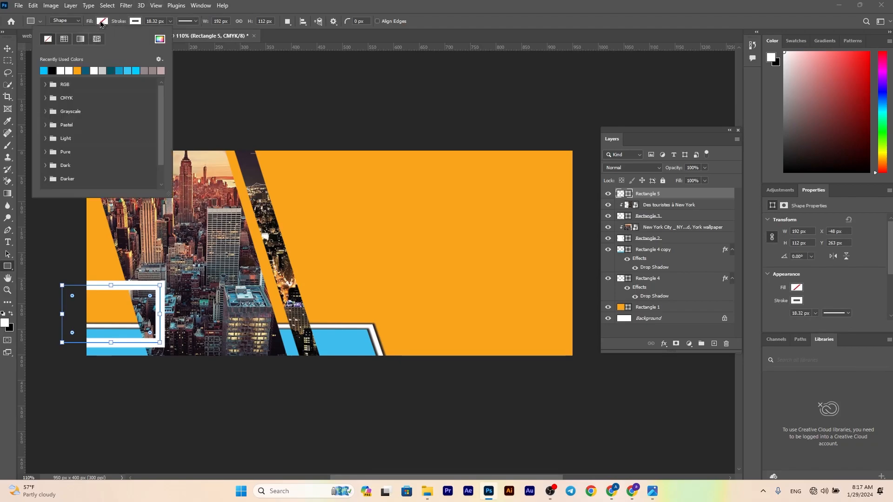
pyautogui.click(44, 70)
pyautogui.click(135, 21)
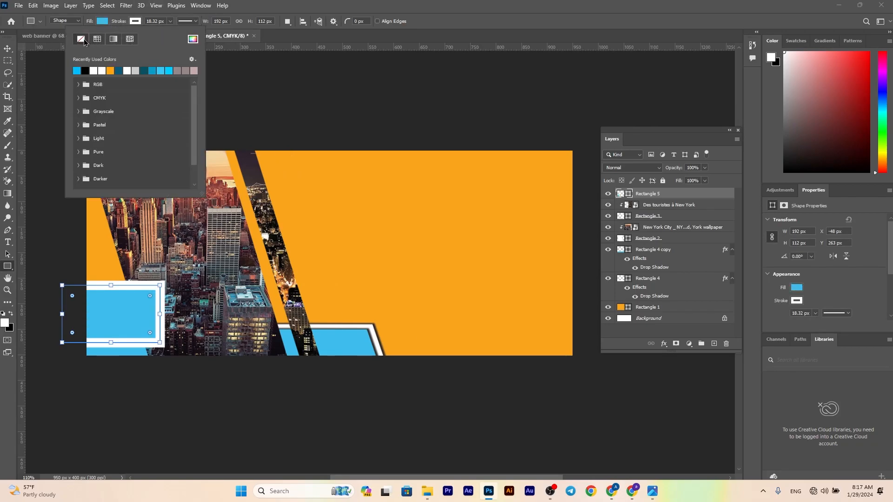
pyautogui.click(81, 39)
# Position the new blue rectangle above the lower bar and distort it so its right side slants like the photo panels
pyautogui.click(6, 50)
pyautogui.moveTo(127, 311)
pyautogui.mouseDown()
pyautogui.moveTo(118, 285)
pyautogui.moveTo(123, 303)
pyautogui.mouseUp()
pyautogui.moveTo(157, 272); pyautogui.dragTo(140, 277)
pyautogui.click(459, 21)
pyautogui.scroll(-1, 123, 306)
pyautogui.scroll(5, 124, 306)
pyautogui.click(225, 382)
# Draw a triangular fold of about 34 x 30 px with the Pen tool beneath the blue block's lower-right corner
pyautogui.click(7, 231)
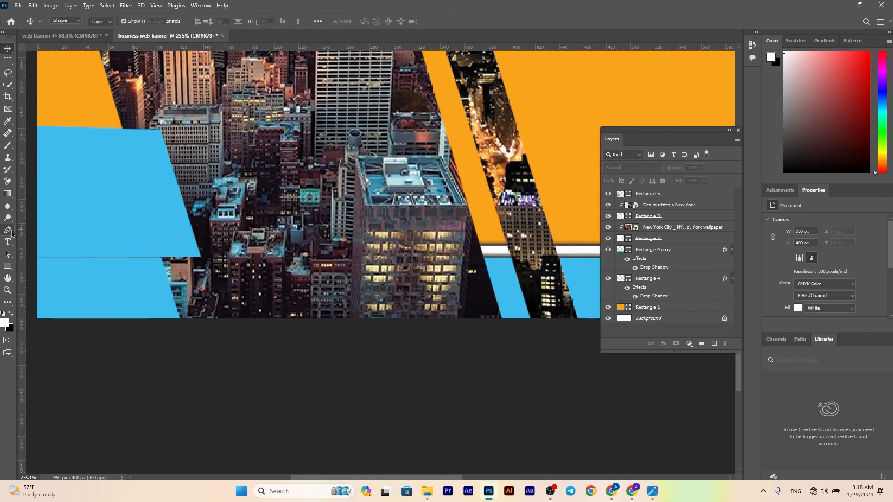
pyautogui.scroll(4, 200, 262)
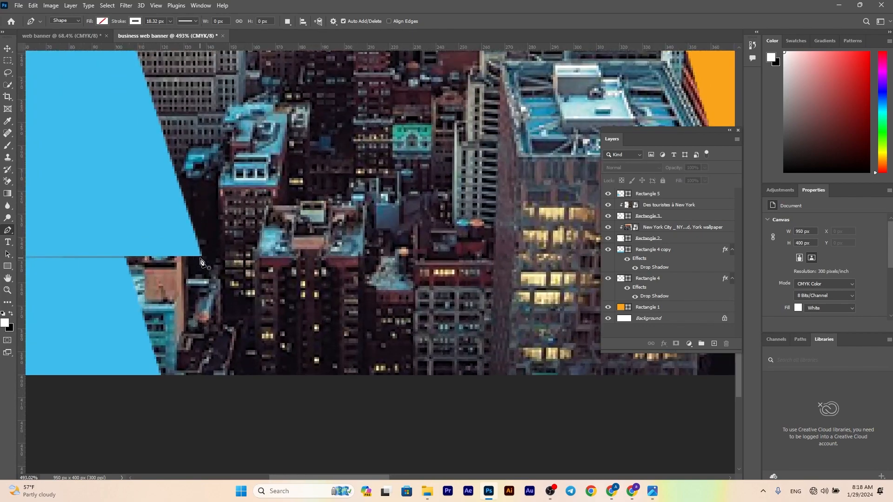
pyautogui.click(202, 257)
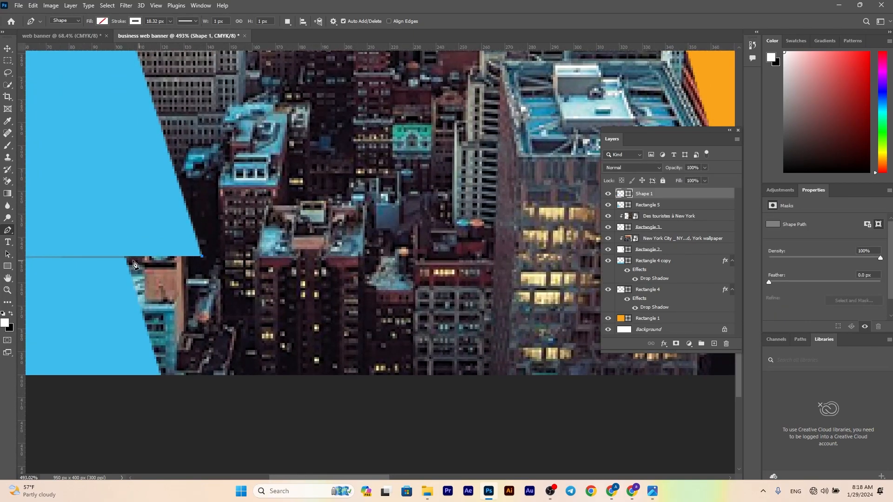
pyautogui.click(125, 258)
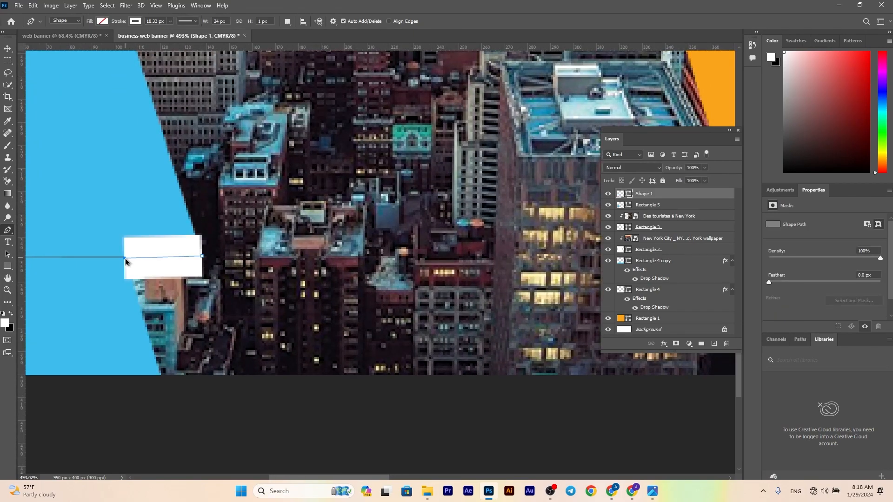
pyautogui.hotkey('ctrl', 'z')
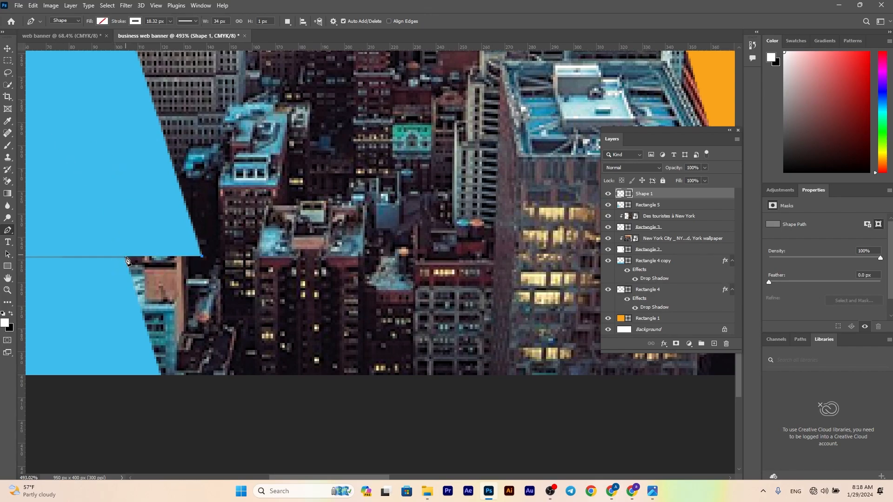
pyautogui.click(124, 256)
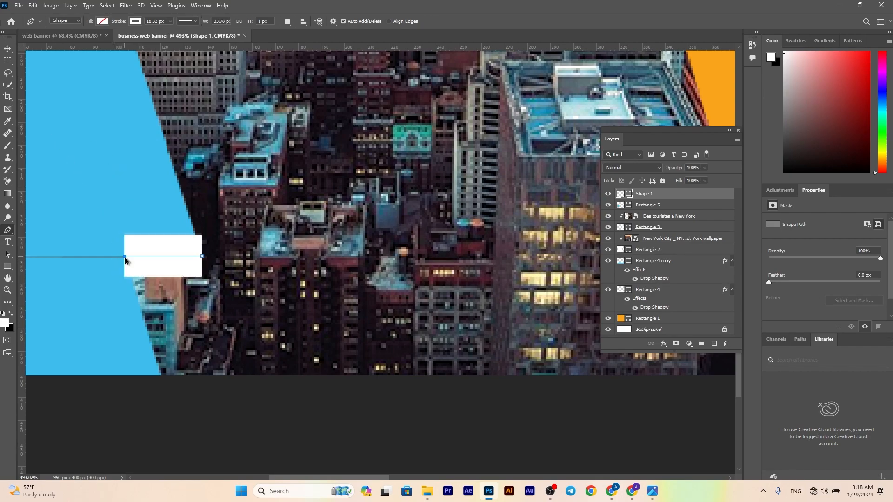
pyautogui.click(145, 325)
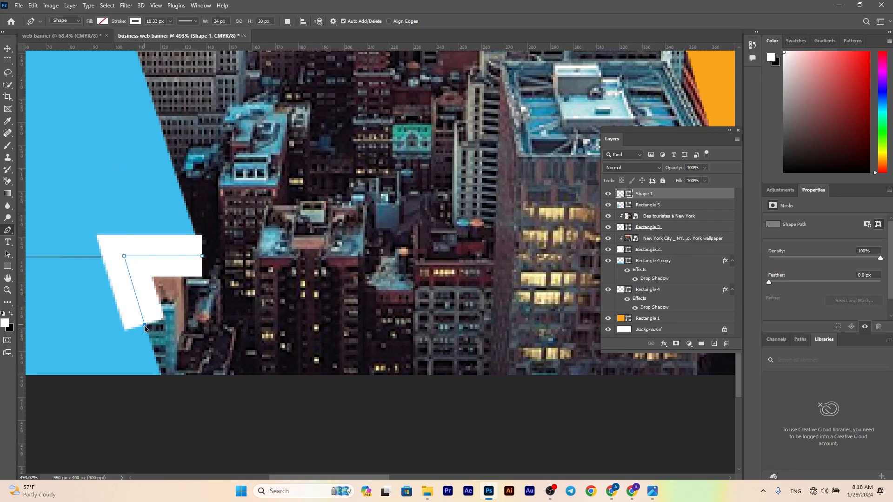
pyautogui.click(202, 257)
# Fill the triangular fold with dark blue and remove its stroke
pyautogui.click(77, 41)
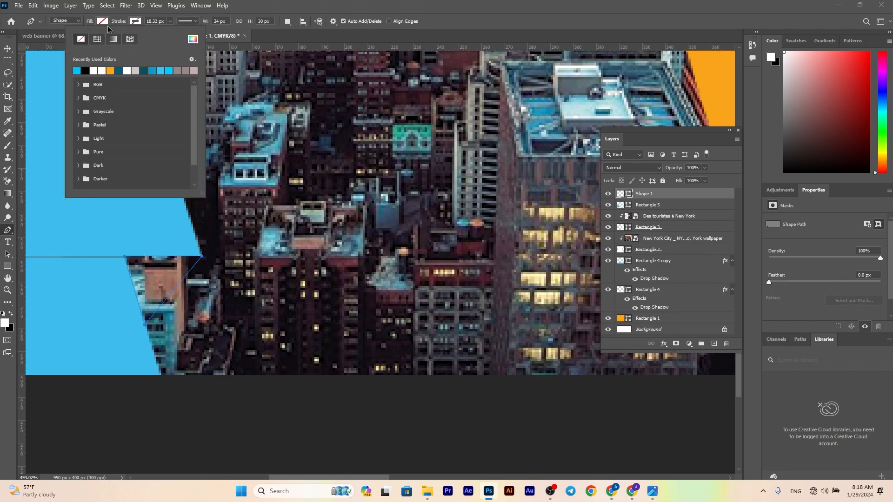
pyautogui.click(8, 48)
pyautogui.click(240, 268)
pyautogui.scroll(1, 240, 269)
pyautogui.scroll(-8, 237, 267)
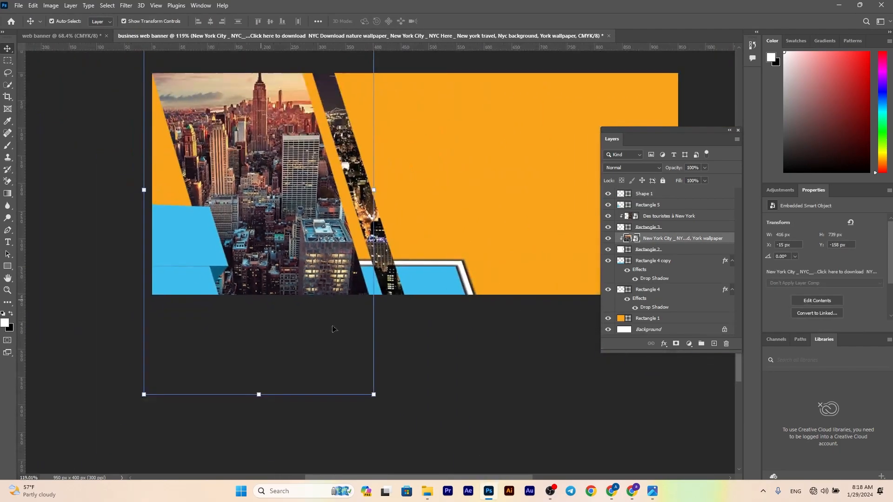
pyautogui.click(309, 321)
pyautogui.scroll(2, 224, 304)
# Move the blue block's layer above the triangular fold and set the fold's fill color to 00678e
pyautogui.moveTo(651, 204); pyautogui.dragTo(658, 188)
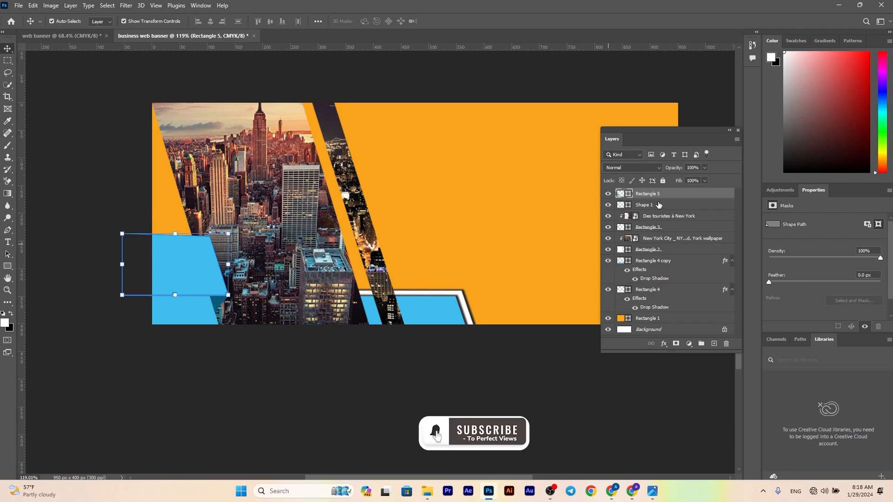
pyautogui.click(620, 205)
pyautogui.doubleClick(620, 205)
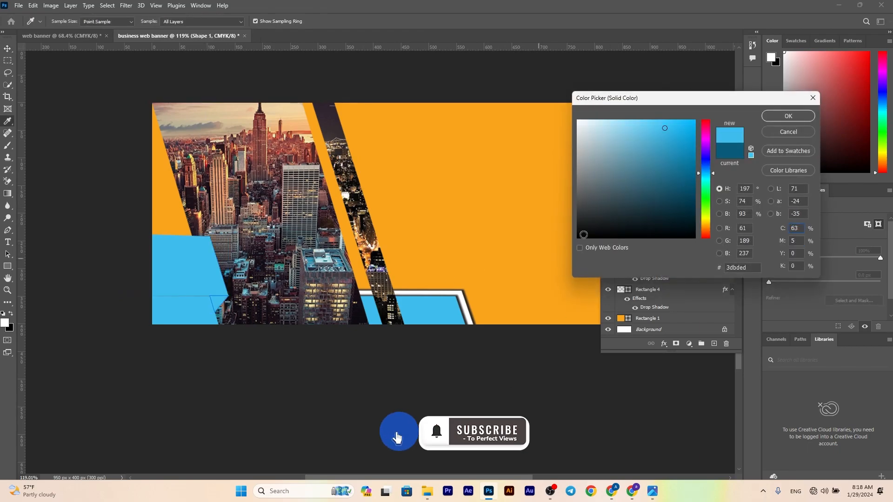
pyautogui.moveTo(691, 165); pyautogui.dragTo(697, 174)
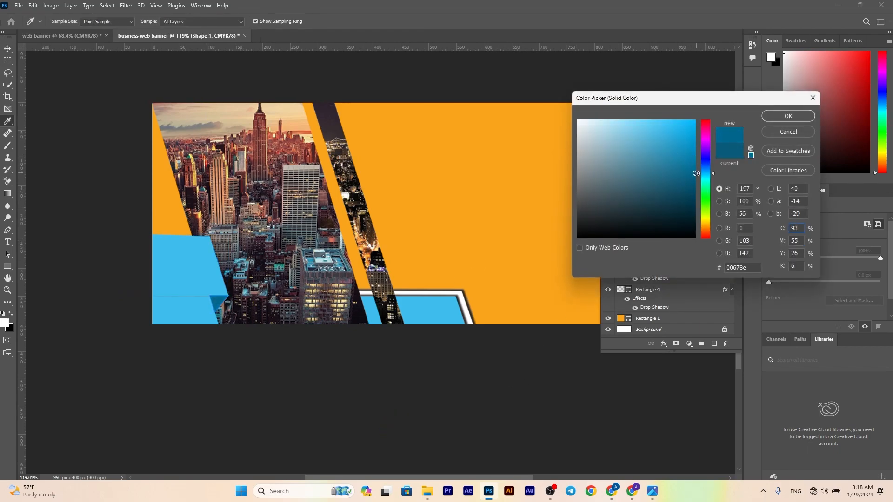
pyautogui.click(773, 120)
pyautogui.click(492, 85)
# Add a black drop shadow to the left blue block, angled at 108° so it falls onto the fold and bar below
pyautogui.scroll(3, 278, 403)
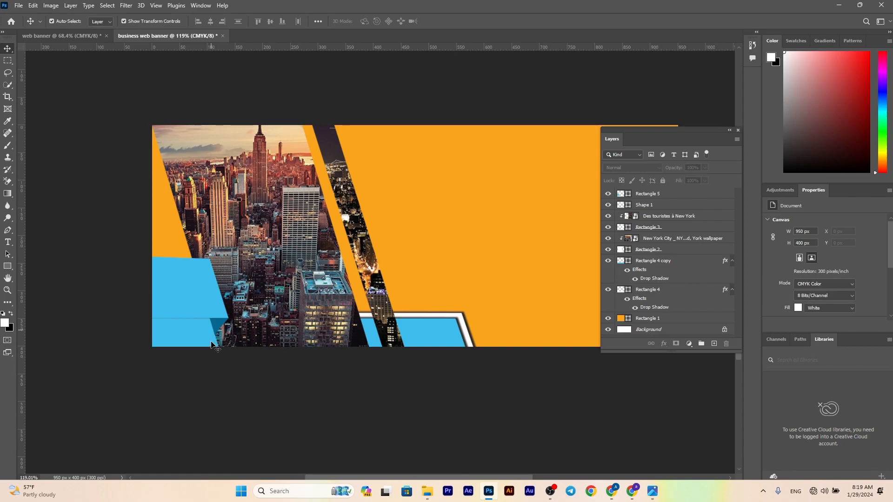
pyautogui.scroll(3, 215, 360)
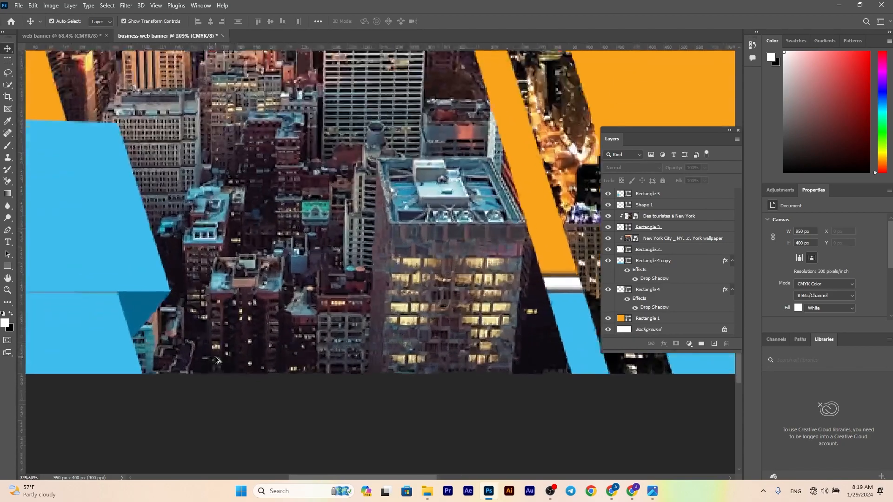
pyautogui.click(127, 303)
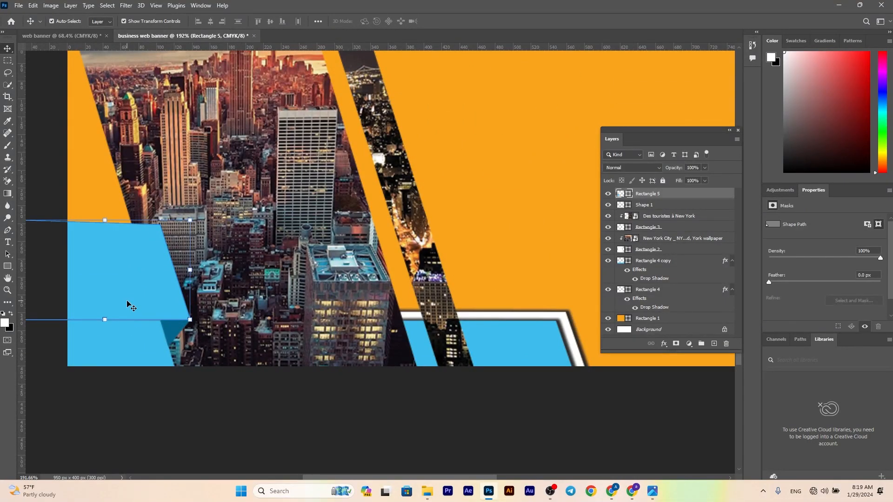
pyautogui.click(659, 350)
pyautogui.click(678, 447)
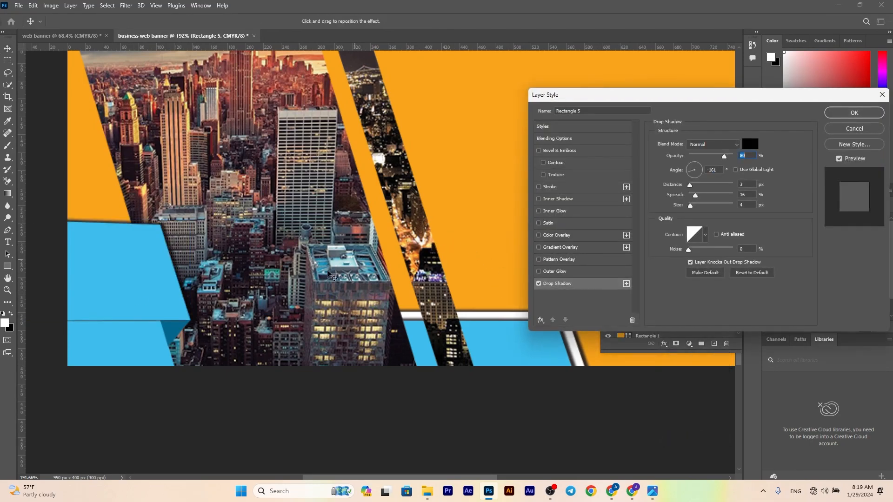
pyautogui.moveTo(125, 232); pyautogui.dragTo(123, 239)
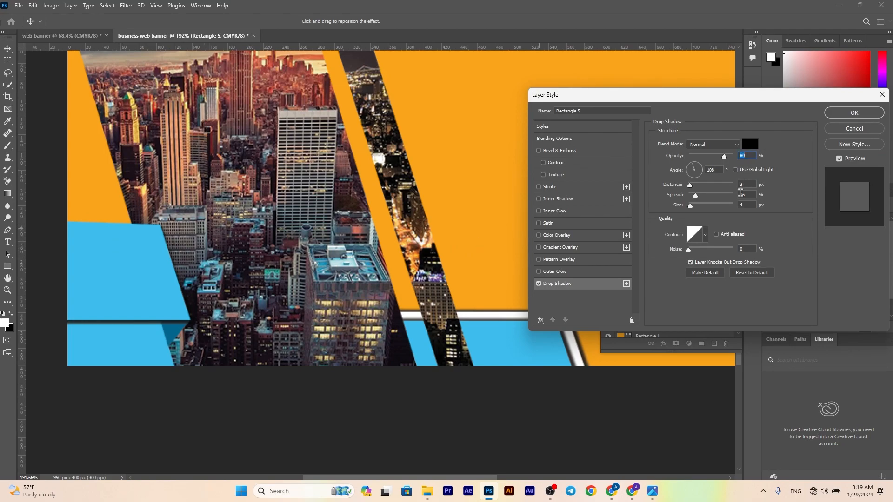
pyautogui.press('Down')
pyautogui.press('Down')
pyautogui.press('Up')
pyautogui.click(855, 112)
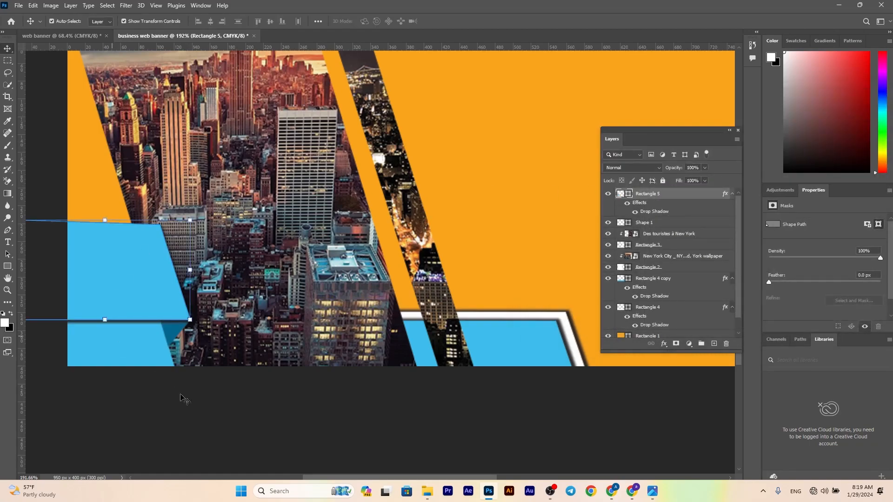
pyautogui.scroll(1, 181, 384)
pyautogui.scroll(-2, 182, 384)
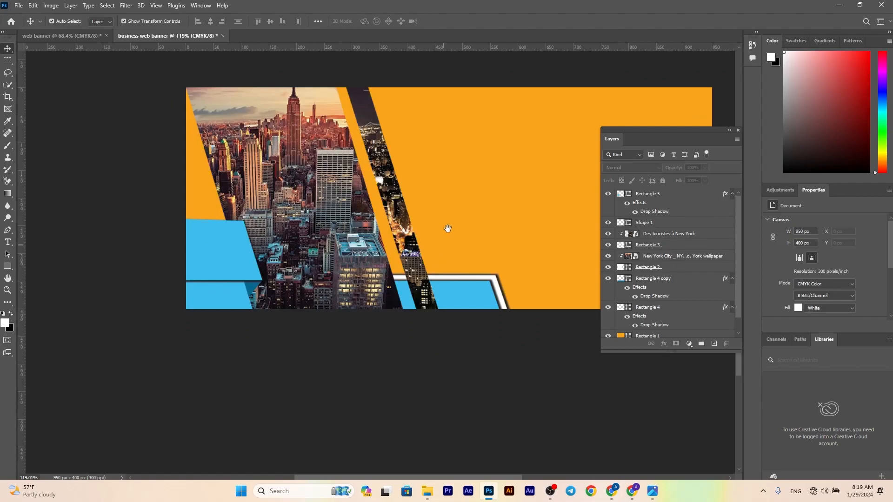
# Duplicate the light blue bar into the banner's lower-right part and distort its left end to slant alongside the original bar
pyautogui.moveTo(448, 230); pyautogui.dragTo(329, 268)
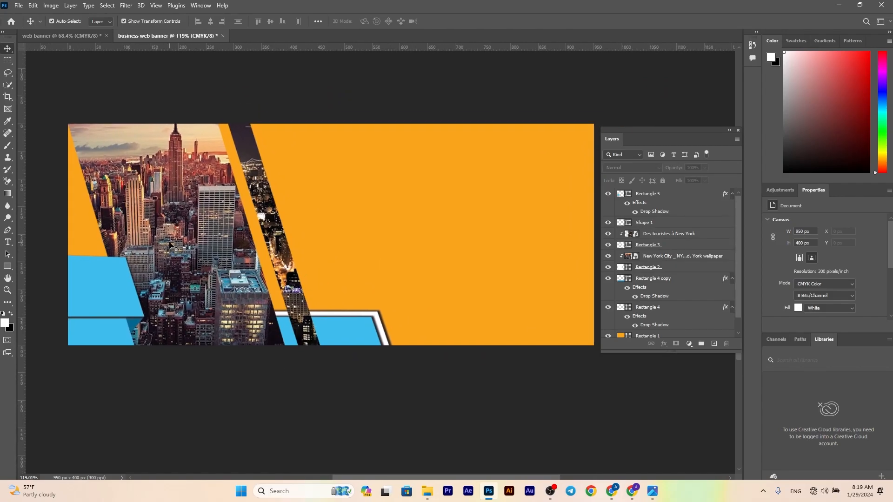
pyautogui.click(346, 333)
pyautogui.moveTo(346, 330); pyautogui.dragTo(583, 328)
pyautogui.hotkey('ctrl', 'z')
pyautogui.moveTo(434, 326); pyautogui.dragTo(582, 324)
pyautogui.moveTo(424, 309); pyautogui.dragTo(388, 310)
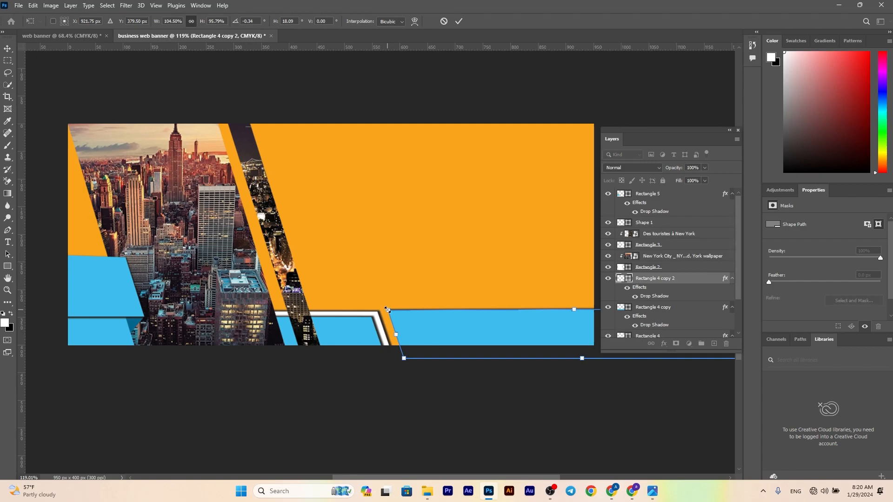
pyautogui.click(460, 21)
# Change the lower-right bar's fill color to white
pyautogui.doubleClick(624, 277)
pyautogui.click(385, 329)
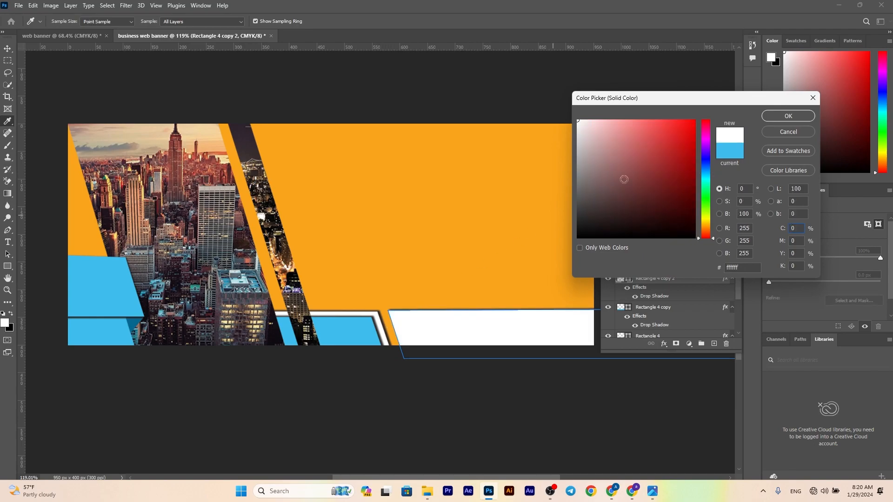
pyautogui.click(784, 120)
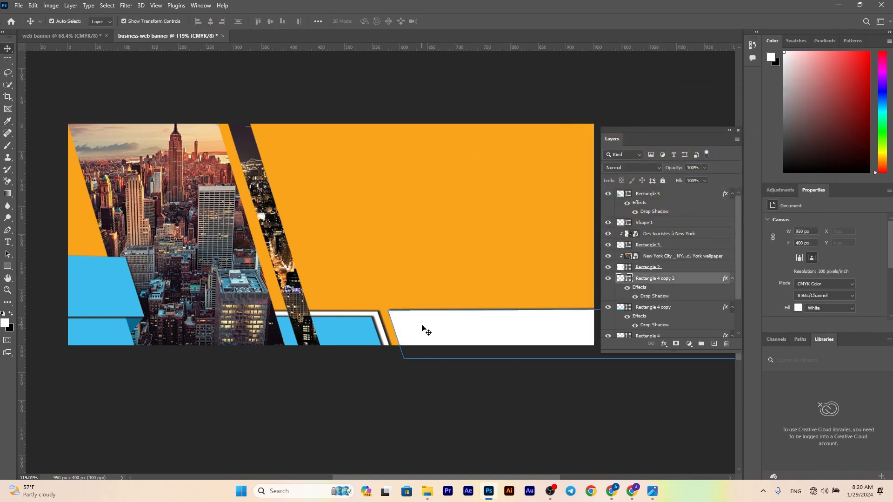
# Duplicate the white lower-right bar slightly inset, fill the copy with the adjacent bar's light blue, and nudge it up to leave a thin white border
pyautogui.moveTo(407, 324); pyautogui.dragTo(411, 326)
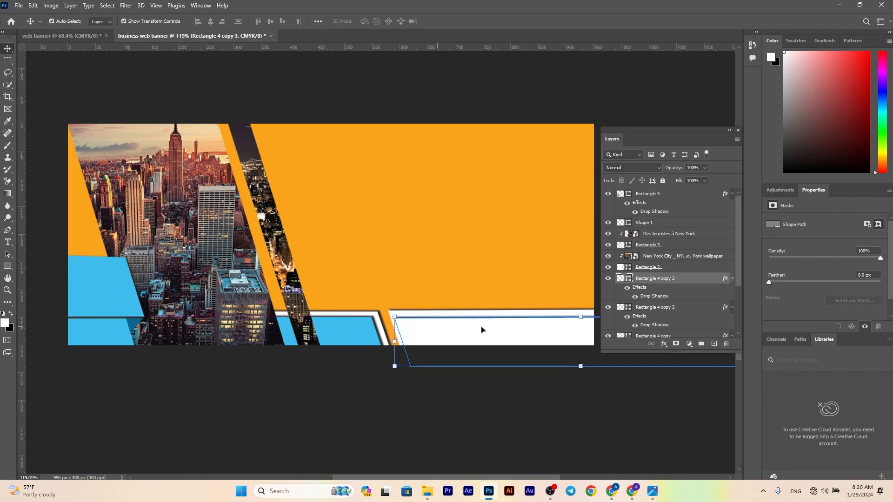
pyautogui.doubleClick(620, 279)
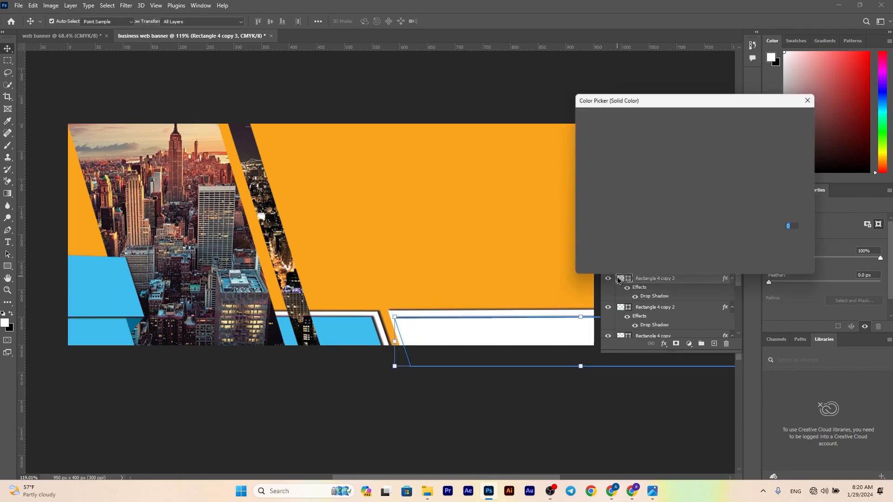
pyautogui.click(356, 332)
pyautogui.click(770, 120)
pyautogui.press('v')
pyautogui.moveTo(434, 330); pyautogui.dragTo(436, 322)
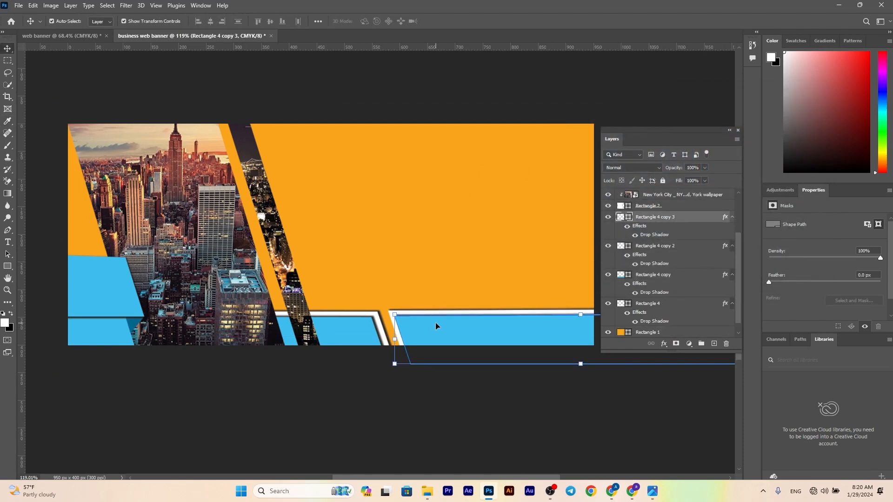
pyautogui.click(433, 278)
# Set the white lower-right bar's drop shadow to a -26° angle and 4 px distance so it falls above and beside the bar
pyautogui.scroll(1, 432, 278)
pyautogui.scroll(2, 436, 278)
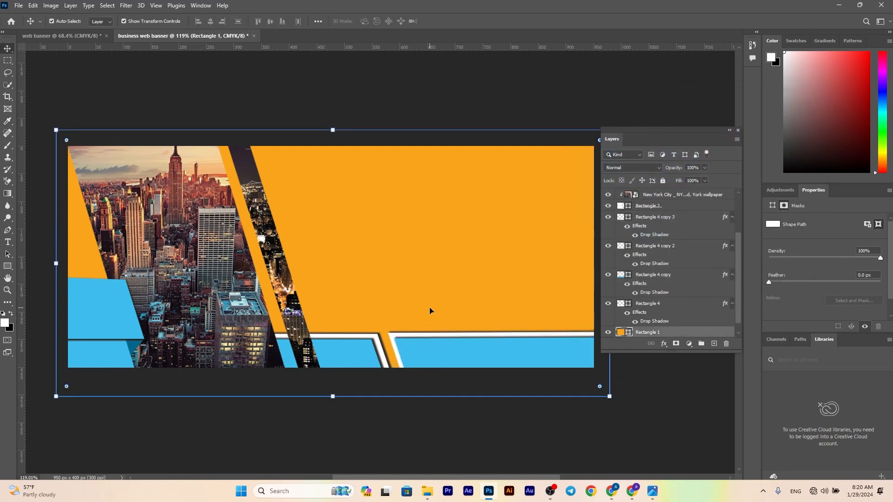
pyautogui.click(421, 341)
pyautogui.doubleClick(654, 264)
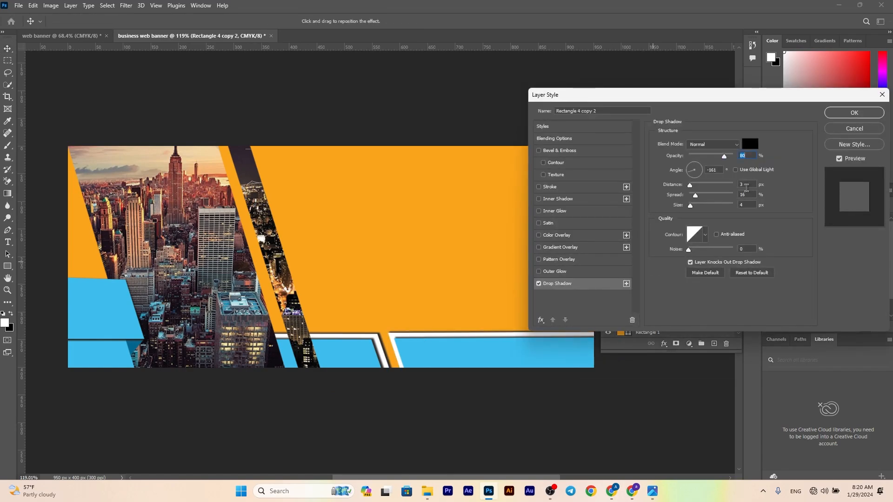
pyautogui.press('Up')
pyautogui.press('Up')
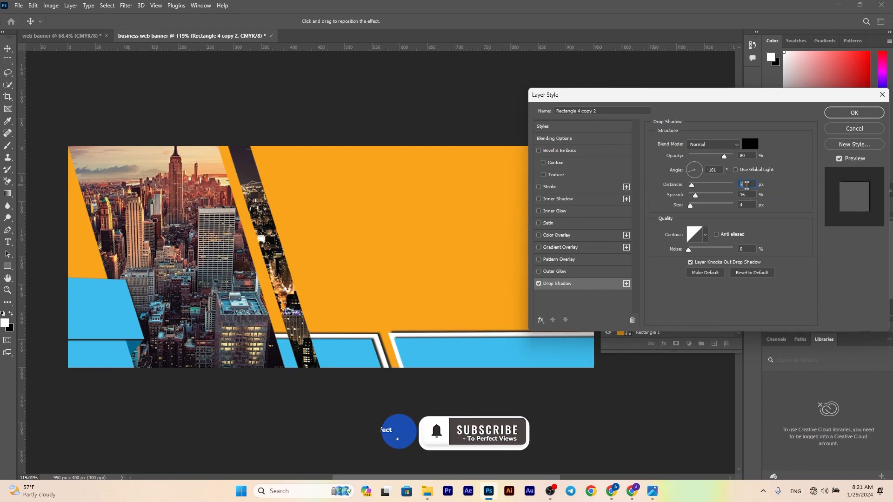
pyautogui.moveTo(436, 328); pyautogui.dragTo(429, 324)
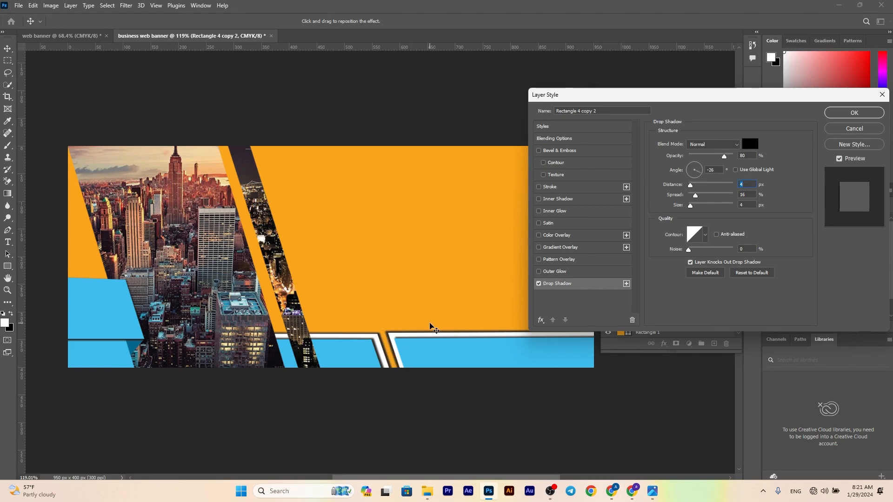
pyautogui.click(845, 114)
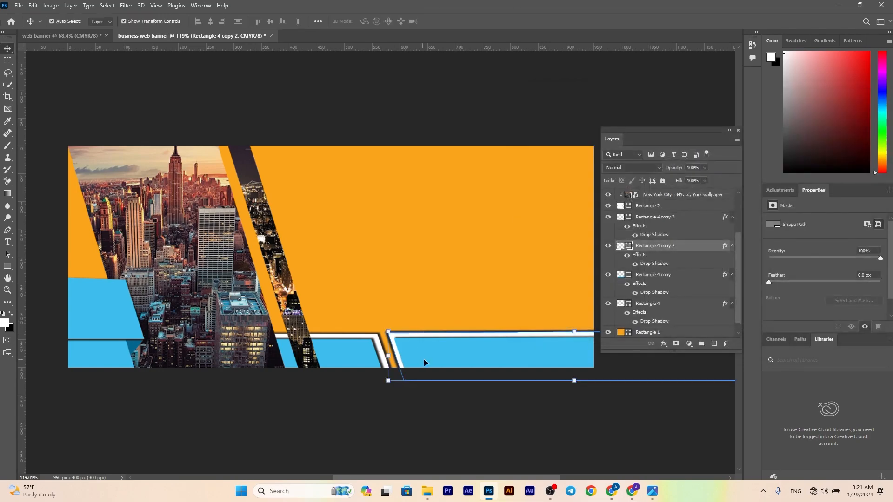
# Set the drop shadow of the light blue lower-right bar to a -56° angle and 3 px distance
pyautogui.hotkey('ctrl', 'j')
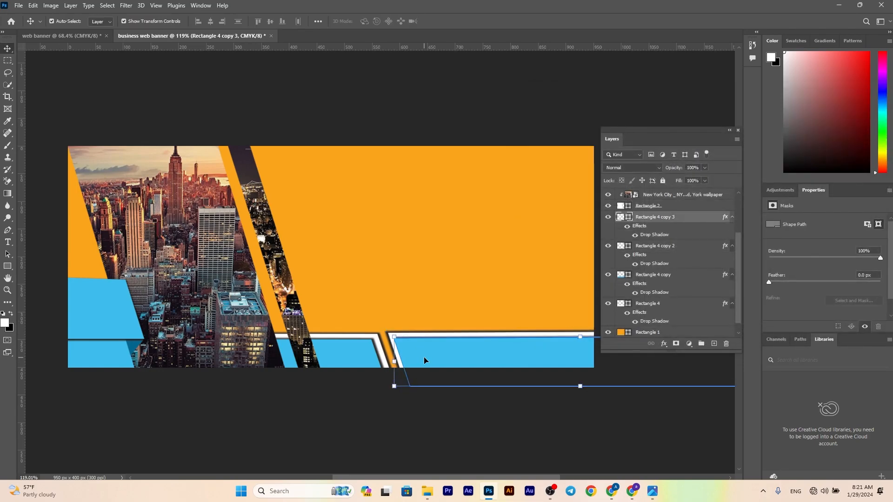
pyautogui.doubleClick(655, 235)
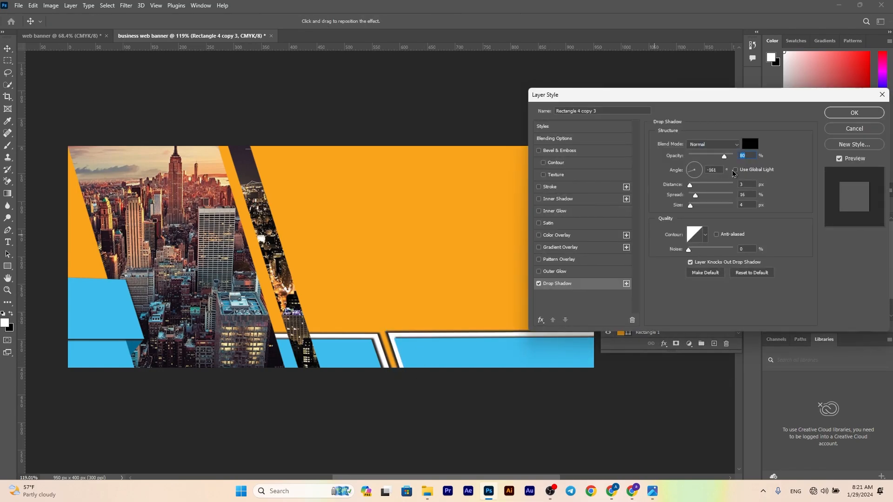
pyautogui.click(744, 184)
pyautogui.press('Up')
pyautogui.press('Up')
pyautogui.moveTo(442, 345); pyautogui.dragTo(437, 340)
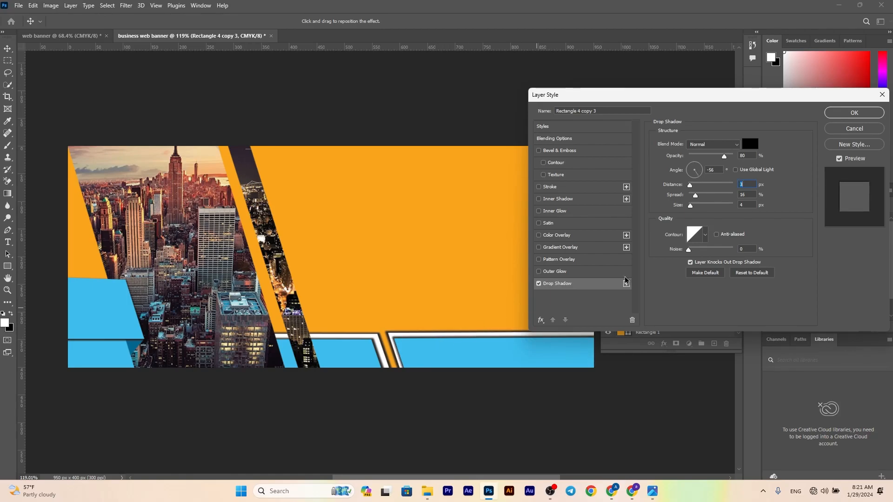
pyautogui.click(856, 113)
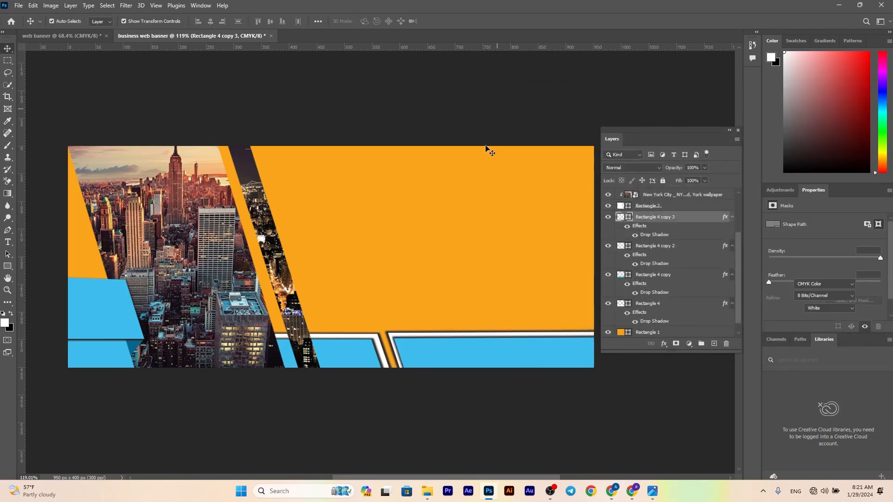
# Examine the blue and white lower bars and their shadows, both up close and across the whole banner
pyautogui.scroll(-1, 383, 360)
pyautogui.click(398, 348)
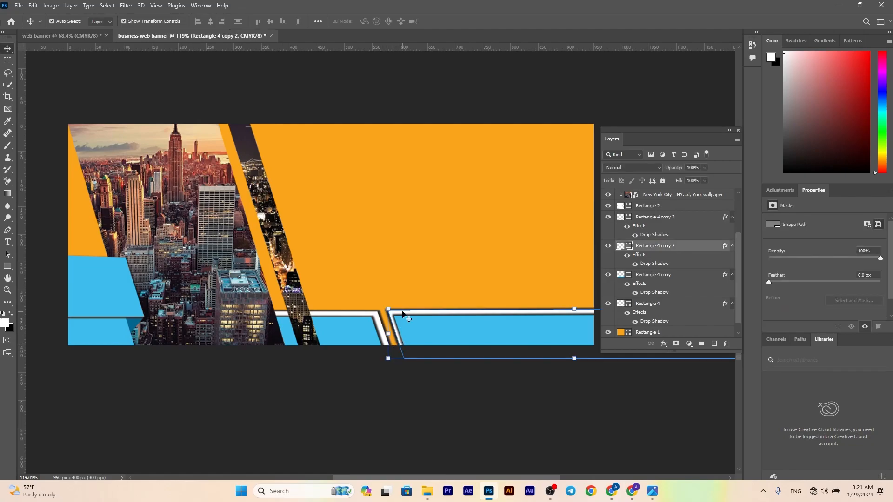
pyautogui.click(357, 213)
pyautogui.scroll(1, 359, 212)
pyautogui.click(406, 92)
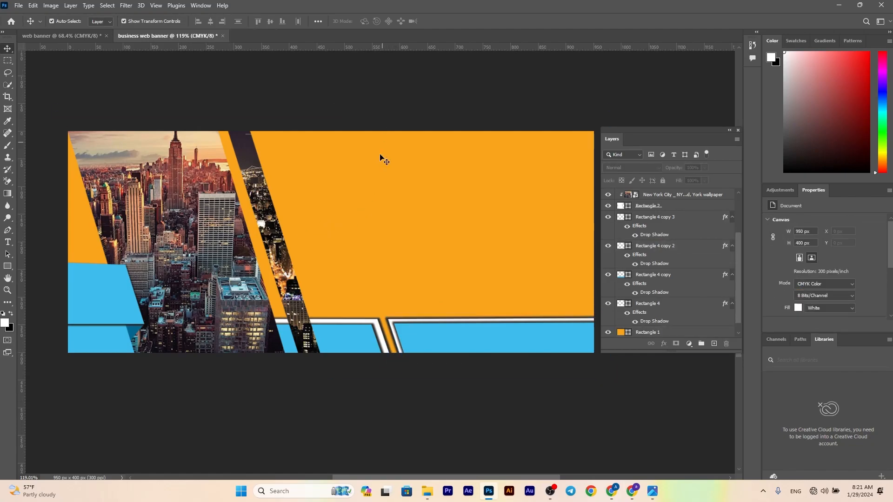
pyautogui.scroll(-2, 363, 242)
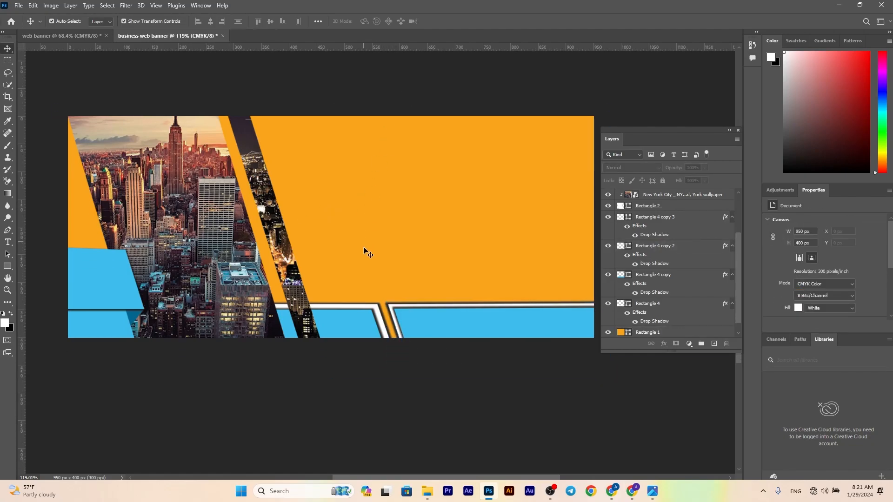
pyautogui.scroll(1, 372, 334)
pyautogui.click(382, 327)
pyautogui.press('Down')
pyautogui.click(326, 239)
pyautogui.click(396, 436)
pyautogui.scroll(3, 317, 385)
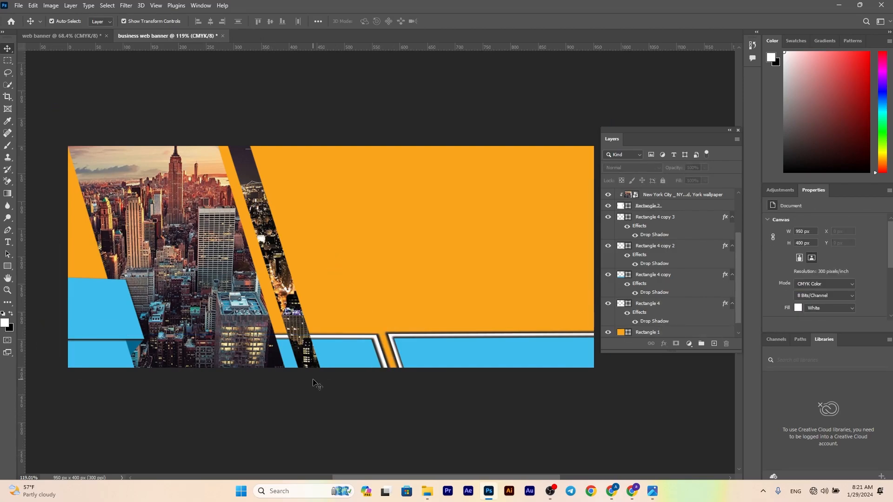
pyautogui.scroll(-8, 317, 384)
pyautogui.scroll(4, 316, 382)
pyautogui.moveTo(435, 293); pyautogui.dragTo(419, 312)
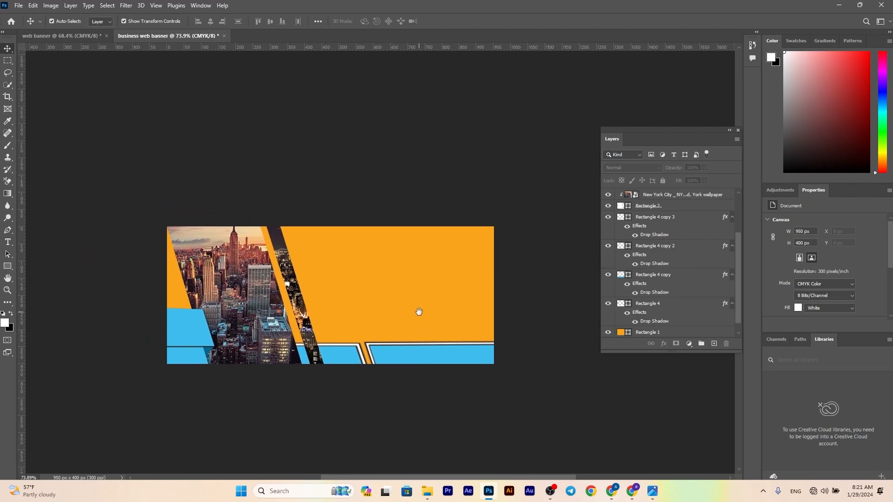
pyautogui.scroll(2, 423, 318)
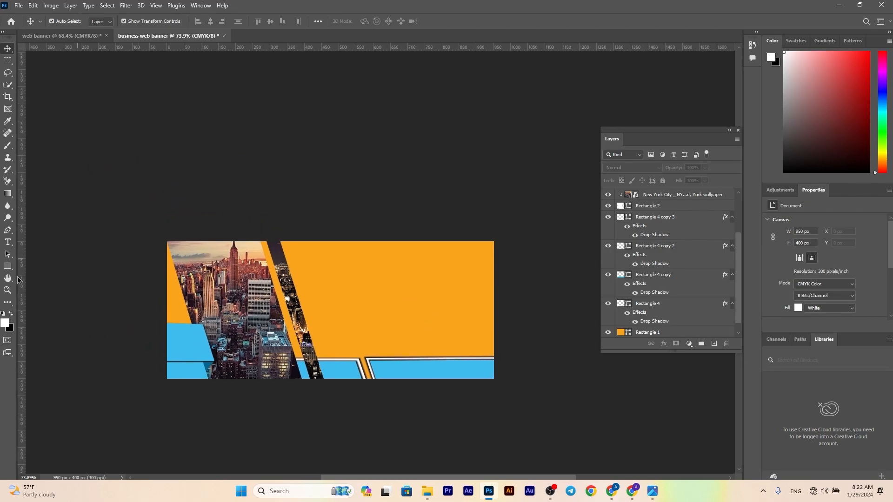
# Draw a rectangle about 836 x 105 px across the upper edge of the banner, starting beyond its left side
pyautogui.press('u')
pyautogui.click(7, 49)
pyautogui.click(8, 266)
pyautogui.moveTo(151, 233); pyautogui.dragTo(438, 268)
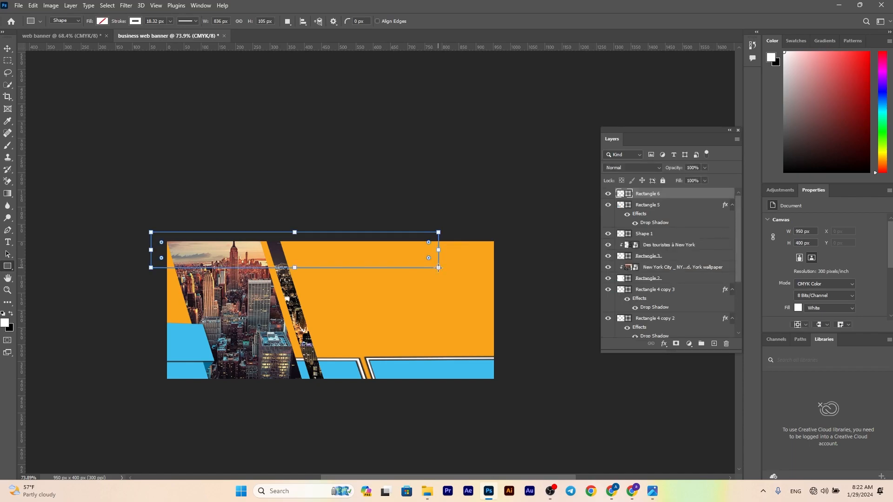
# Fill the new upper rectangle with the recently used light blue and remove its stroke
pyautogui.click(102, 21)
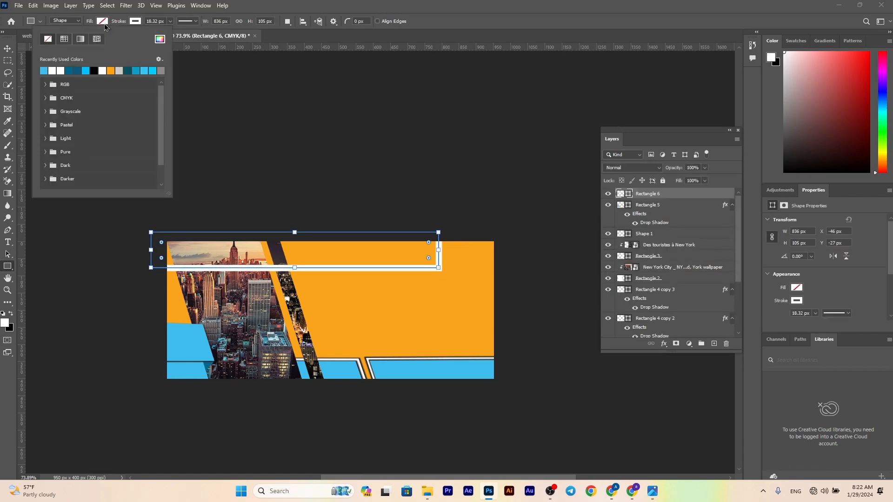
pyautogui.click(45, 70)
pyautogui.click(135, 22)
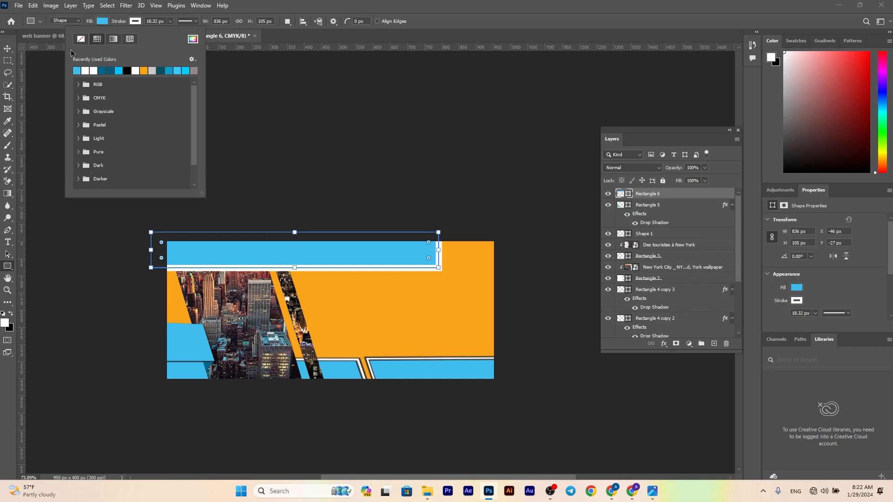
pyautogui.click(81, 41)
pyautogui.click(263, 216)
pyautogui.click(460, 207)
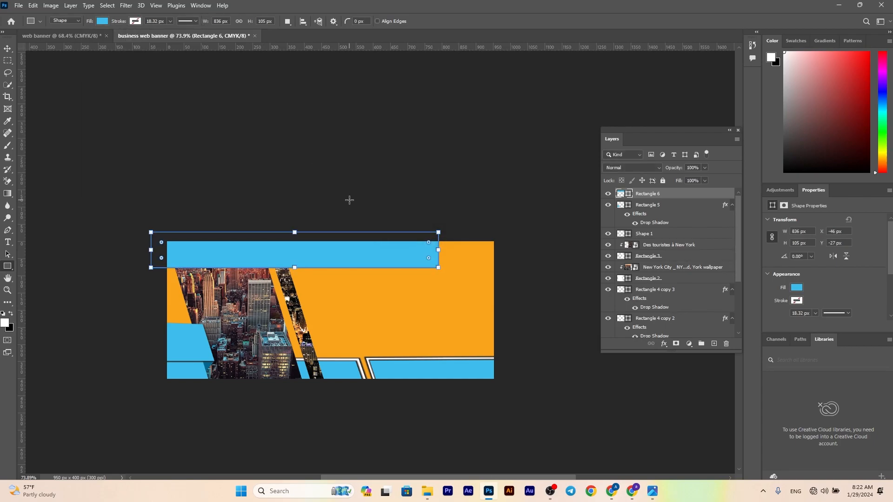
# Move the upper blue rectangle's layer behind the photos and lower bars, directly above the orange background
pyautogui.press('v')
pyautogui.moveTo(692, 200); pyautogui.dragTo(675, 314)
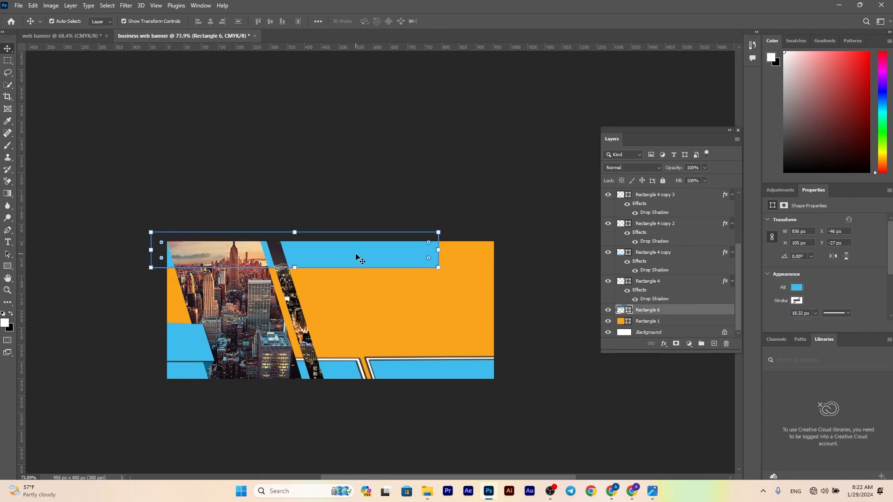
pyautogui.click(278, 136)
pyautogui.moveTo(210, 266); pyautogui.dragTo(200, 270)
pyautogui.click(348, 199)
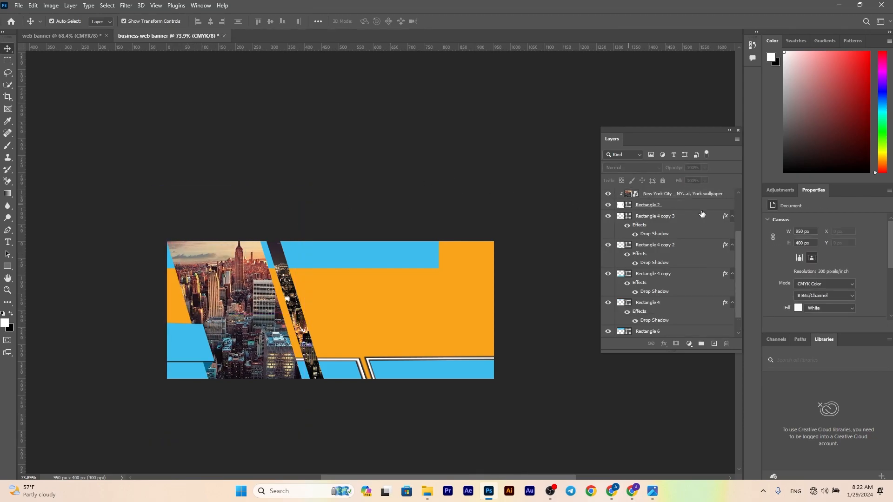
# Select the large city photo and its slanted frame together and shift both slightly to the left
pyautogui.click(694, 188)
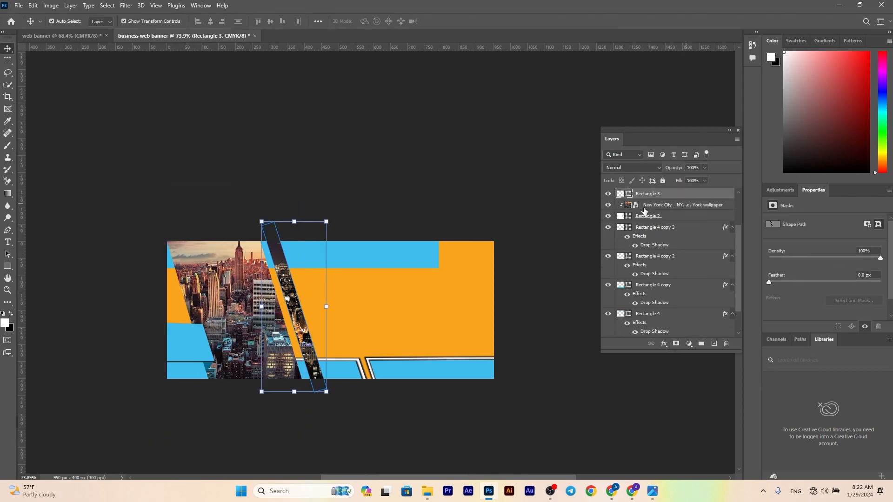
pyautogui.click(647, 207)
pyautogui.keyDown('shift'); pyautogui.click(670, 217); pyautogui.keyUp('shift')
pyautogui.moveTo(205, 269); pyautogui.dragTo(193, 268)
pyautogui.moveTo(310, 439); pyautogui.dragTo(328, 431)
pyautogui.moveTo(250, 326); pyautogui.dragTo(270, 333)
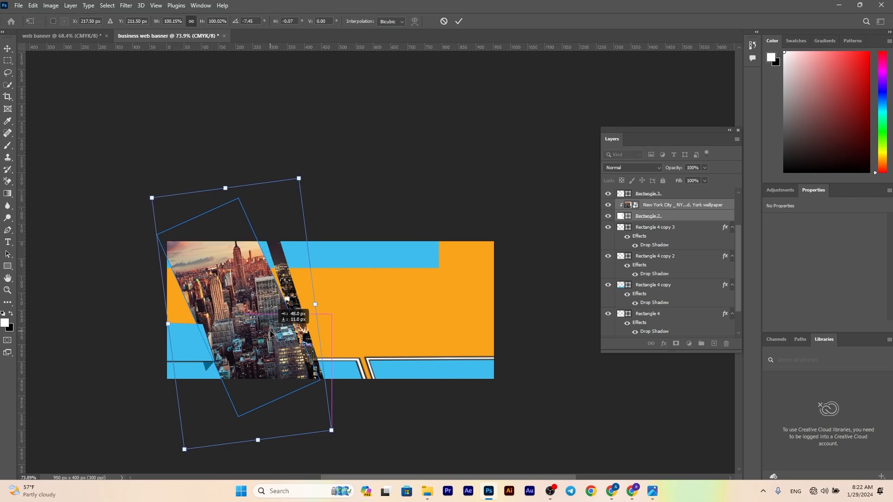
pyautogui.hotkey('ctrl', 'z')
pyautogui.hotkey('ctrl', 'z')
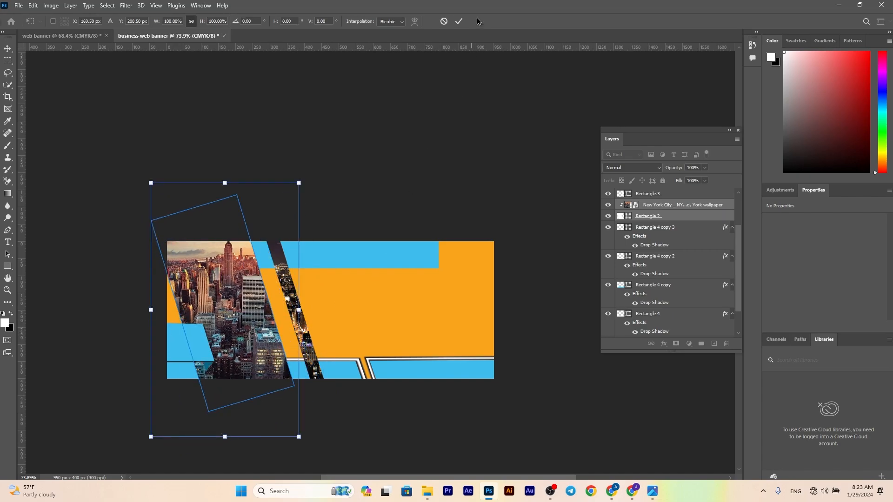
pyautogui.click(445, 21)
# Slide the large city photo to the right and slightly up inside its slanted frame
pyautogui.moveTo(329, 255)
pyautogui.mouseDown()
pyautogui.moveTo(331, 247)
pyautogui.moveTo(333, 260)
pyautogui.mouseUp()
pyautogui.click(326, 210)
pyautogui.click(208, 372)
pyautogui.click(159, 331)
pyautogui.moveTo(240, 338); pyautogui.dragTo(250, 331)
pyautogui.click(154, 361)
pyautogui.scroll(5, 208, 368)
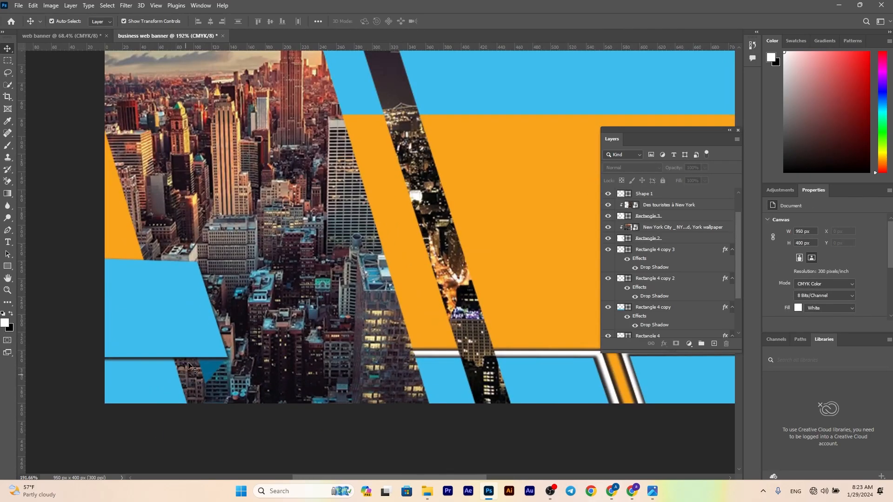
# Stretch the dark blue fold triangle leftward beneath the blue block toward the end of the lower-left bar
pyautogui.click(210, 378)
pyautogui.moveTo(197, 357); pyautogui.dragTo(184, 347)
pyautogui.moveTo(201, 376); pyautogui.dragTo(190, 385)
pyautogui.scroll(-1, 219, 392)
pyautogui.click(239, 395)
pyautogui.click(239, 394)
# Fine-tune the position of the large city photo and its slanted frame against the fold and the lower-left bar
pyautogui.moveTo(198, 339); pyautogui.dragTo(203, 338)
pyautogui.click(249, 392)
pyautogui.click(289, 340)
pyautogui.moveTo(289, 341); pyautogui.dragTo(348, 321)
pyautogui.scroll(-5, 351, 318)
pyautogui.scroll(1, 326, 288)
pyautogui.click(468, 388)
pyautogui.moveTo(352, 285); pyautogui.dragTo(342, 286)
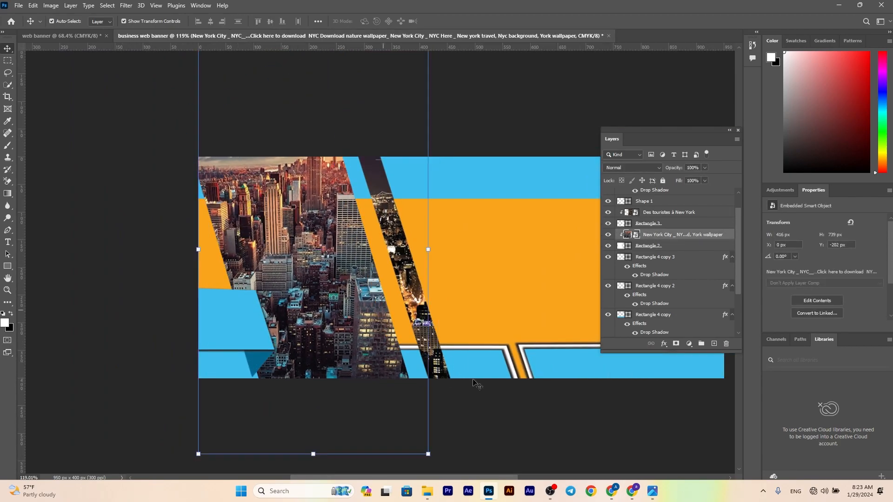
pyautogui.click(263, 368)
pyautogui.hotkey('ctrl', 't')
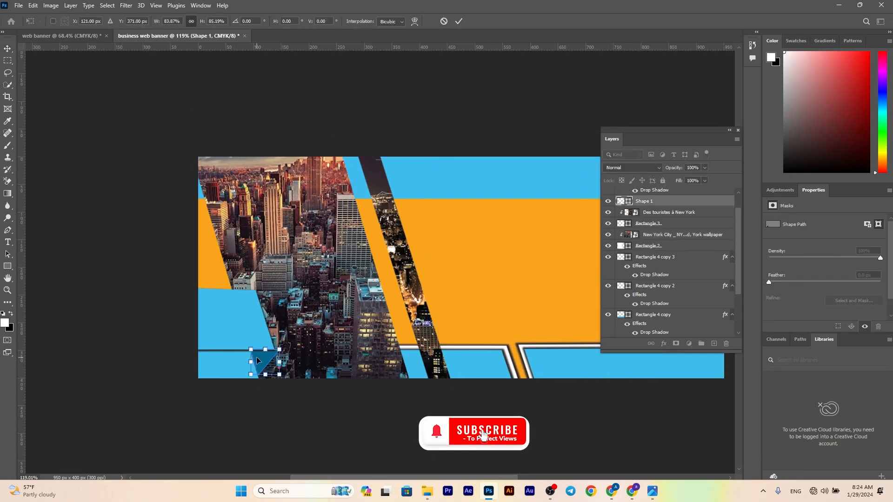
pyautogui.click(319, 413)
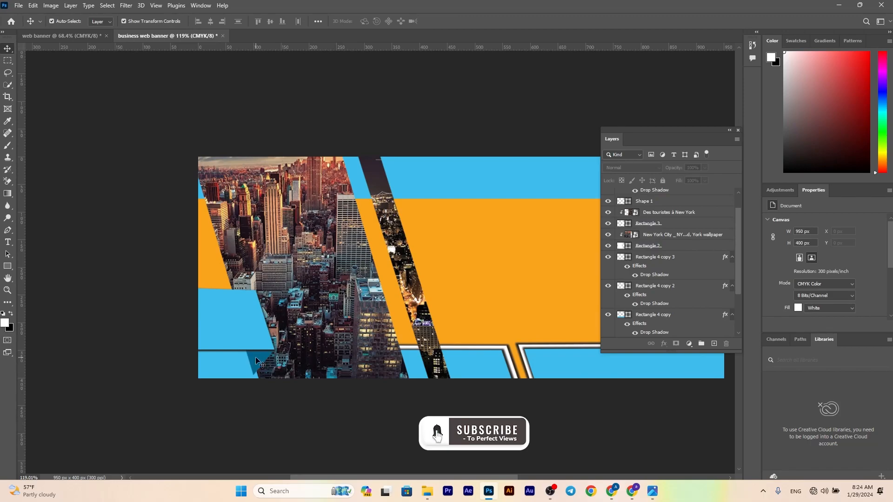
pyautogui.click(270, 367)
pyautogui.scroll(5, 300, 378)
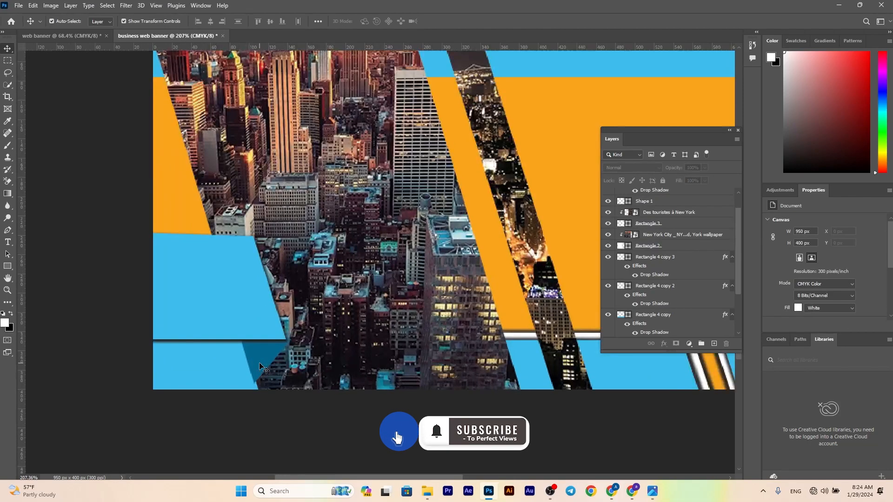
pyautogui.hotkey('ctrl', 't')
pyautogui.moveTo(319, 375); pyautogui.dragTo(321, 374)
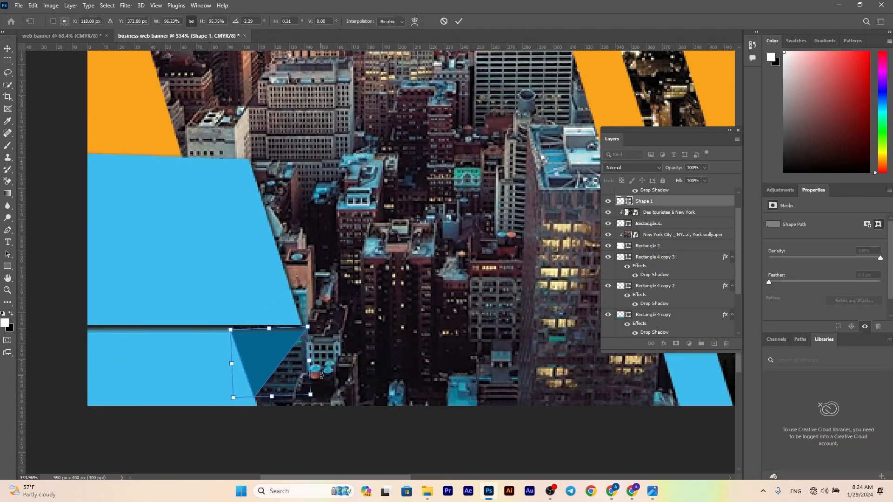
pyautogui.press('Escape')
# Delete the fold triangle and redraw it with the Pen tool as a closed triangle about 44 x 44 px under the blue block
pyautogui.press('Delete')
pyautogui.press('p')
pyautogui.click(232, 325)
pyautogui.click(301, 325)
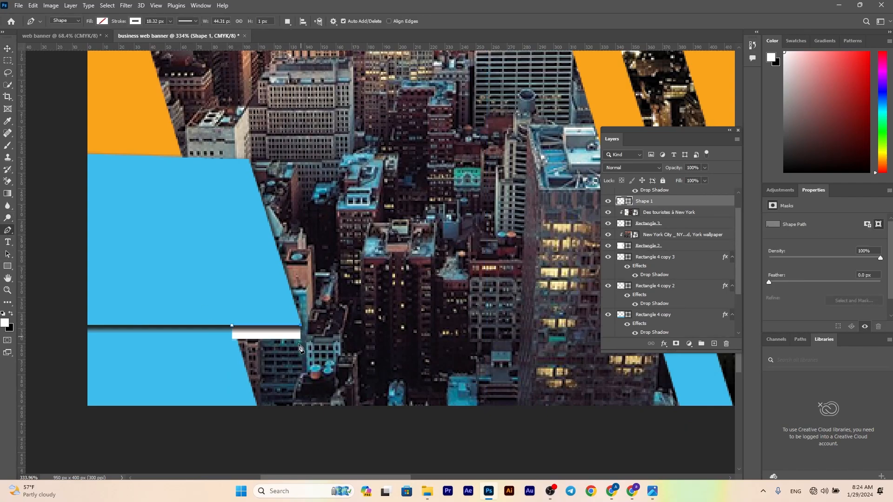
pyautogui.click(255, 394)
pyautogui.click(232, 325)
# Fill the new fold triangle with dark blue and remove its white stroke
pyautogui.click(101, 21)
pyautogui.click(70, 72)
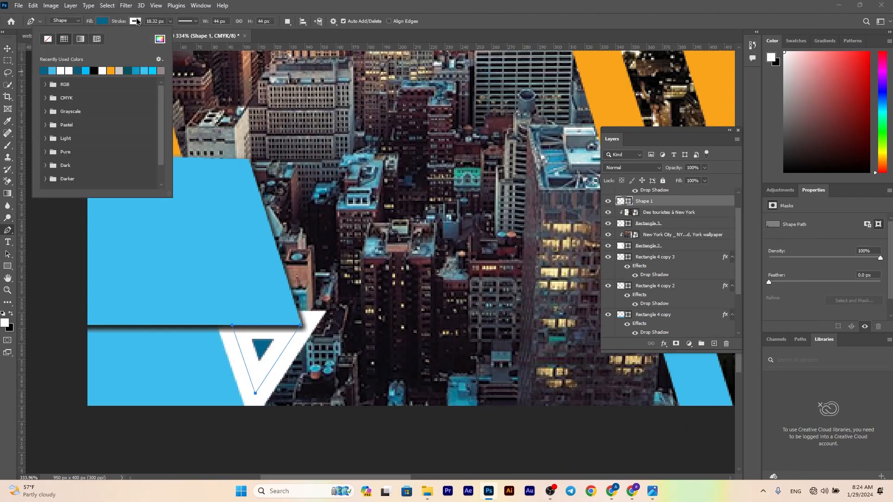
pyautogui.click(136, 21)
pyautogui.click(82, 39)
# Nudge and slightly rotate the dark blue fold triangle to fit beneath the blue block at the lower-left bar's end
pyautogui.press('v')
pyautogui.click(279, 433)
pyautogui.click(261, 358)
pyautogui.moveTo(261, 356); pyautogui.dragTo(263, 357)
pyautogui.moveTo(307, 400); pyautogui.dragTo(305, 402)
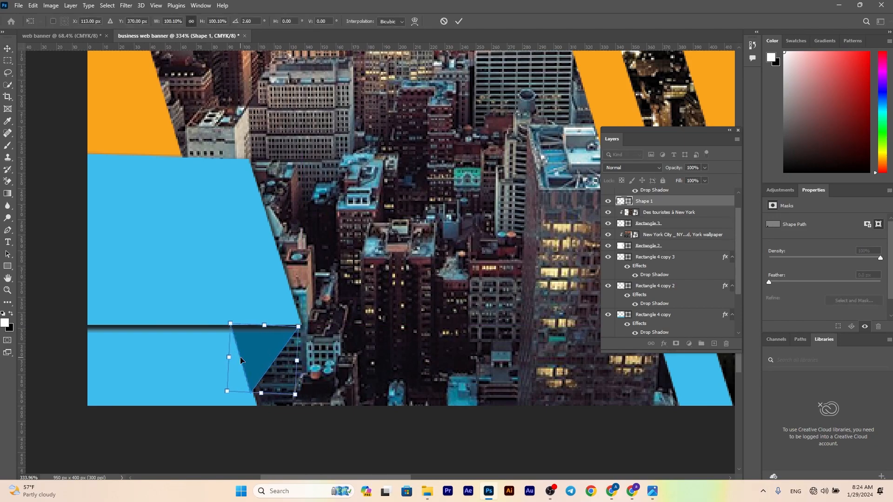
pyautogui.press('Escape')
pyautogui.click(359, 414)
pyautogui.scroll(-6, 325, 412)
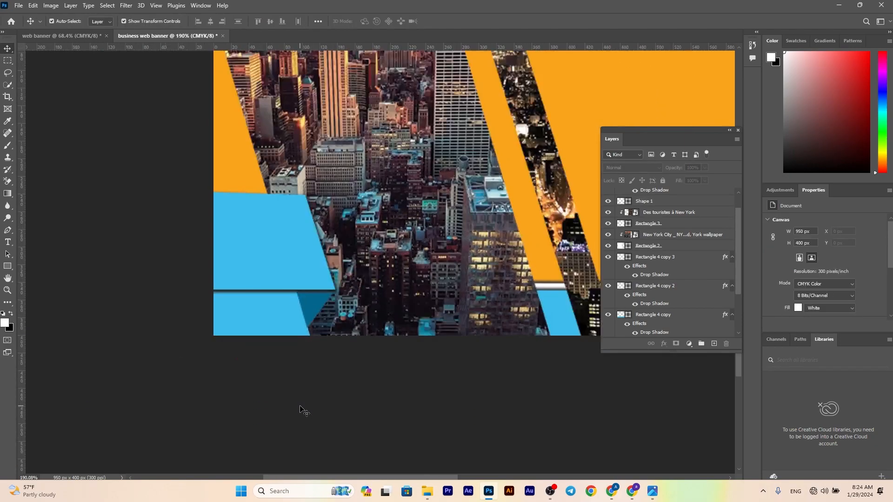
# Move the upper blue band up and to the right, to X 61 and Y -51 px, and narrow it to 684 px
pyautogui.scroll(1, 395, 369)
pyautogui.moveTo(477, 309); pyautogui.dragTo(339, 291)
pyautogui.scroll(1, 338, 292)
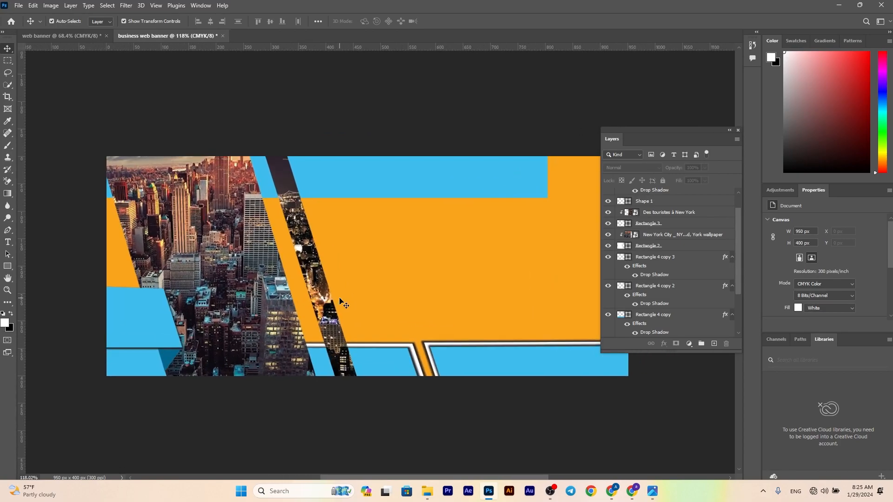
pyautogui.moveTo(377, 181); pyautogui.dragTo(385, 159)
pyautogui.moveTo(384, 161); pyautogui.dragTo(405, 182)
pyautogui.scroll(-3, 408, 168)
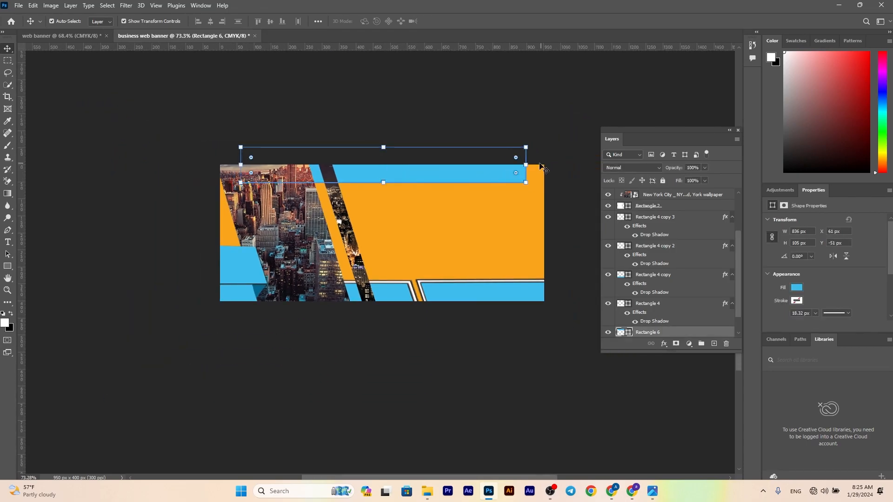
pyautogui.moveTo(525, 164); pyautogui.dragTo(474, 165)
pyautogui.click(459, 21)
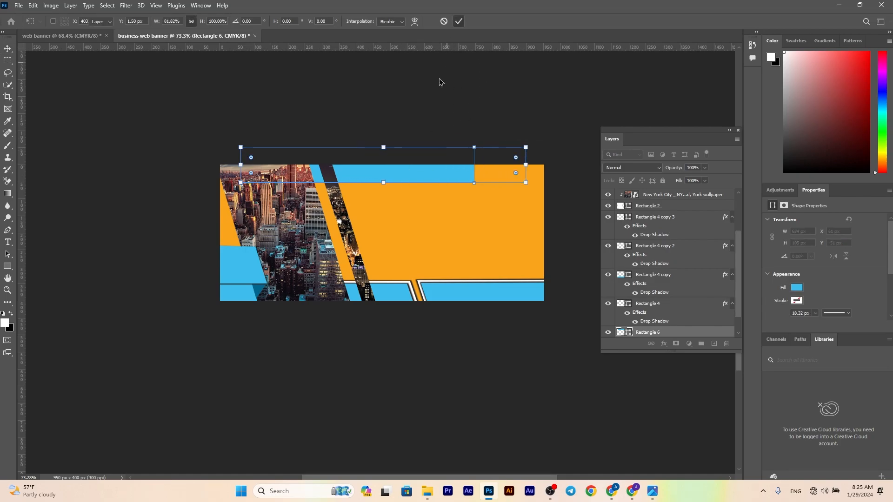
# Add a drop shadow to the upper blue band with a 141° angle and a 6 px distance
pyautogui.click(409, 191)
pyautogui.click(412, 179)
pyautogui.click(664, 344)
pyautogui.click(685, 437)
pyautogui.click(746, 185)
pyautogui.moveTo(439, 180); pyautogui.dragTo(436, 182)
pyautogui.write('3')
pyautogui.press('Down')
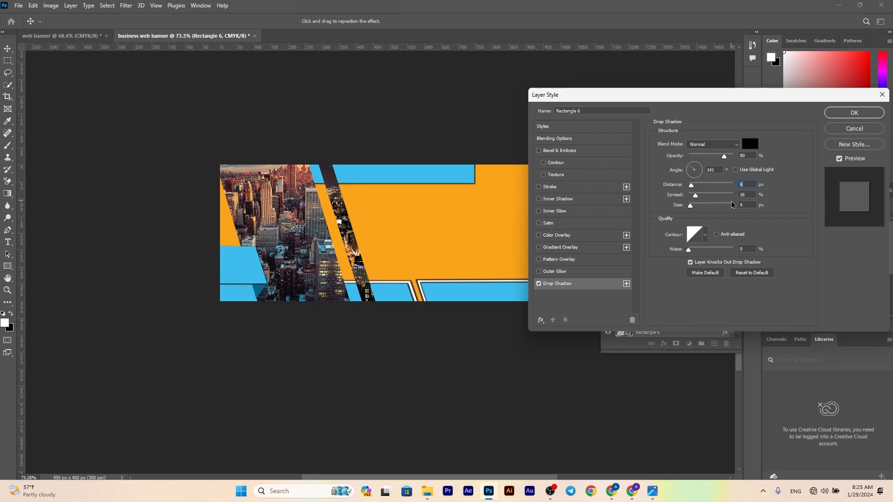
pyautogui.click(858, 111)
# Slant the right end of the upper blue band by shifting its top-right corner inward, parallel to the city photos
pyautogui.scroll(4, 410, 220)
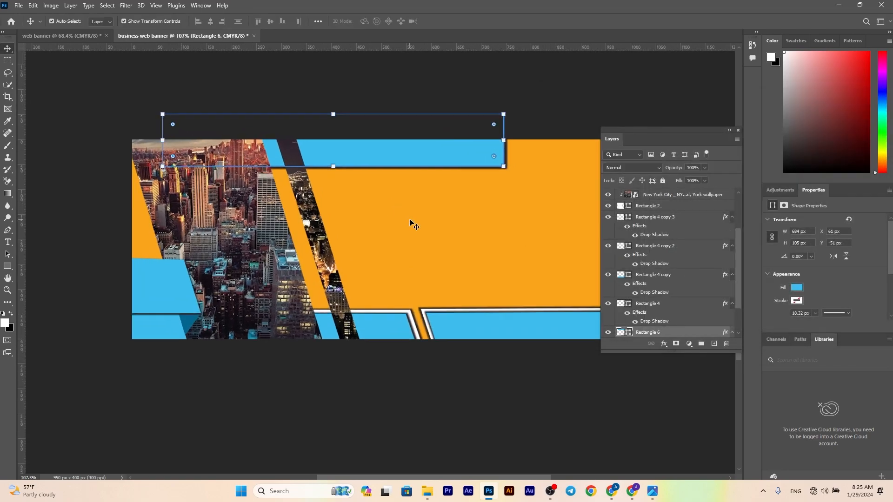
pyautogui.click(417, 141)
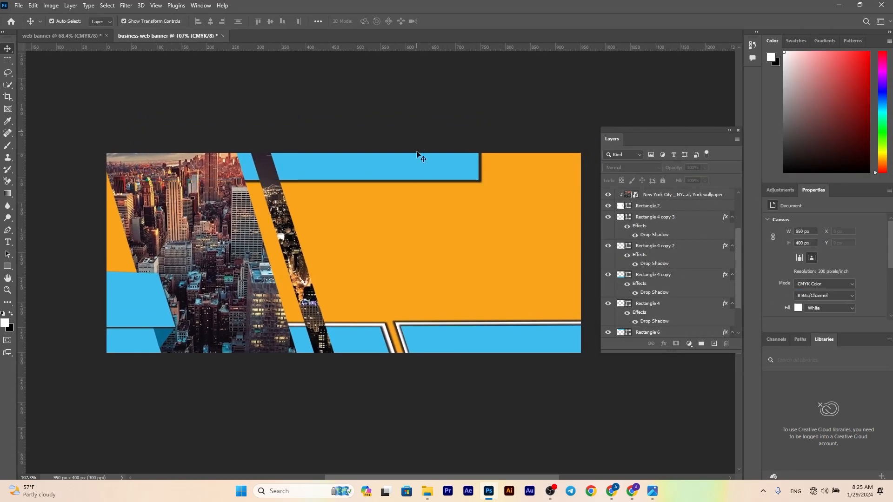
pyautogui.click(416, 141)
pyautogui.hotkey('ctrl', 't')
pyautogui.moveTo(480, 129); pyautogui.dragTo(461, 129)
pyautogui.click(459, 21)
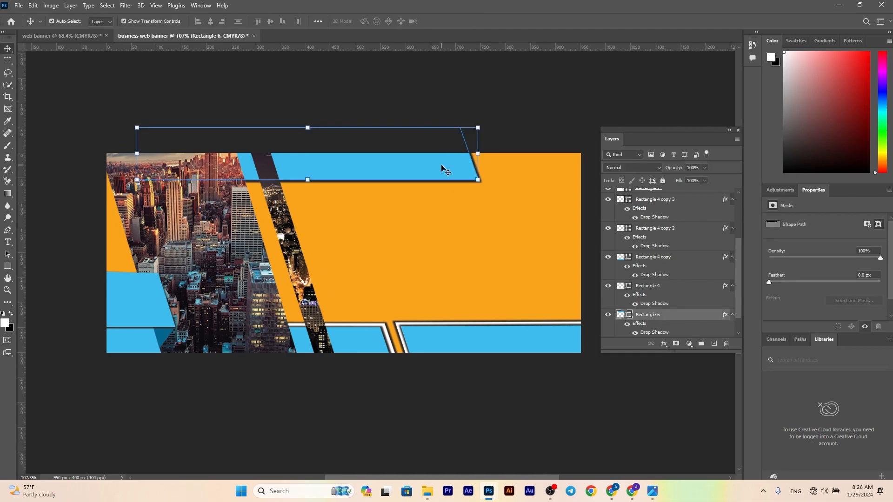
# Duplicate the slanted upper band slightly up and to the left, and fill the copy with the background orange, faa41a
pyautogui.moveTo(441, 166); pyautogui.dragTo(432, 157)
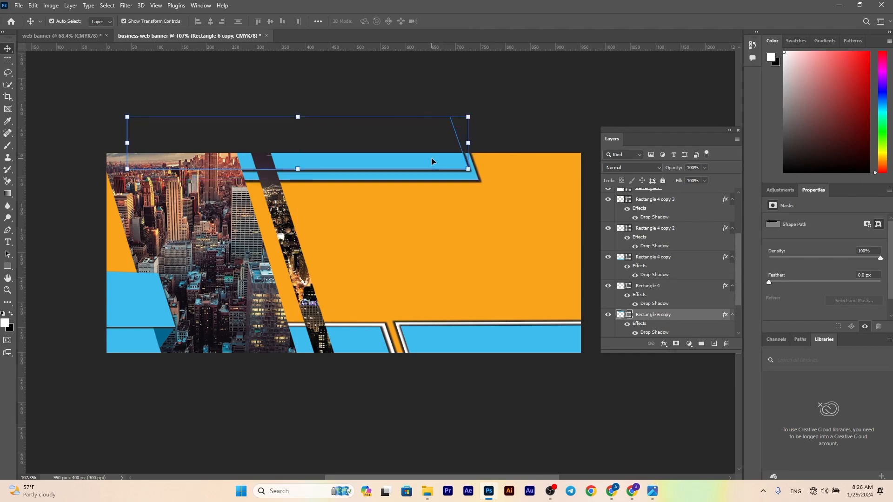
pyautogui.press('Down')
pyautogui.press('Down')
pyautogui.press('Down')
pyautogui.press('Down')
pyautogui.press('Down')
pyautogui.press('Down')
pyautogui.press('Down')
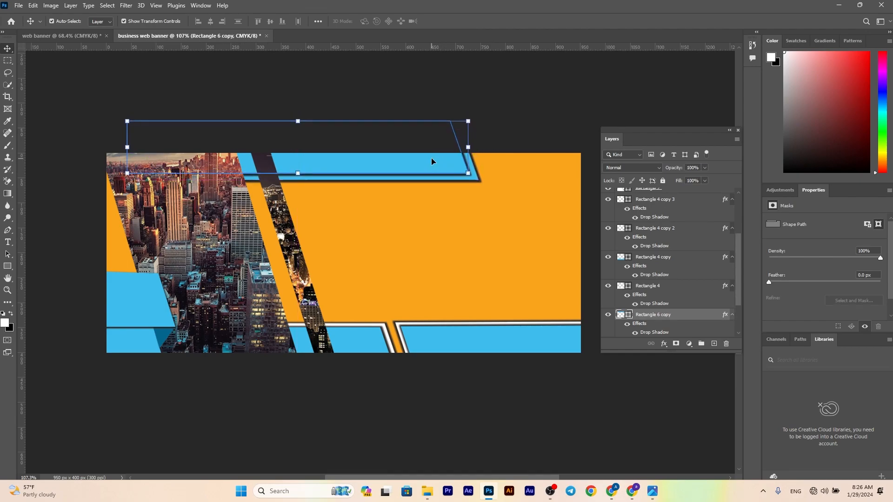
pyautogui.doubleClick(620, 319)
pyautogui.click(515, 261)
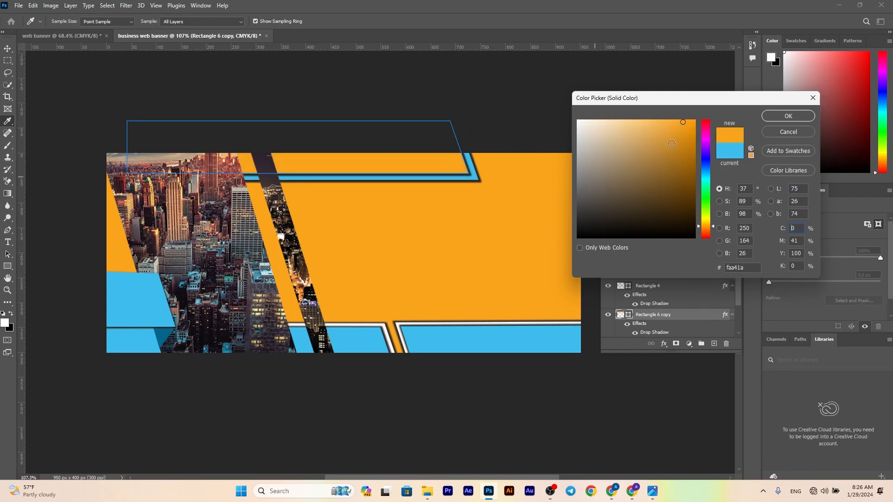
pyautogui.click(789, 116)
# Duplicate the orange upper band slightly up and to the left, and fill this copy with white
pyautogui.moveTo(432, 161); pyautogui.dragTo(423, 162)
pyautogui.press('Up')
pyautogui.press('Left')
pyautogui.press('Left')
pyautogui.press('Up')
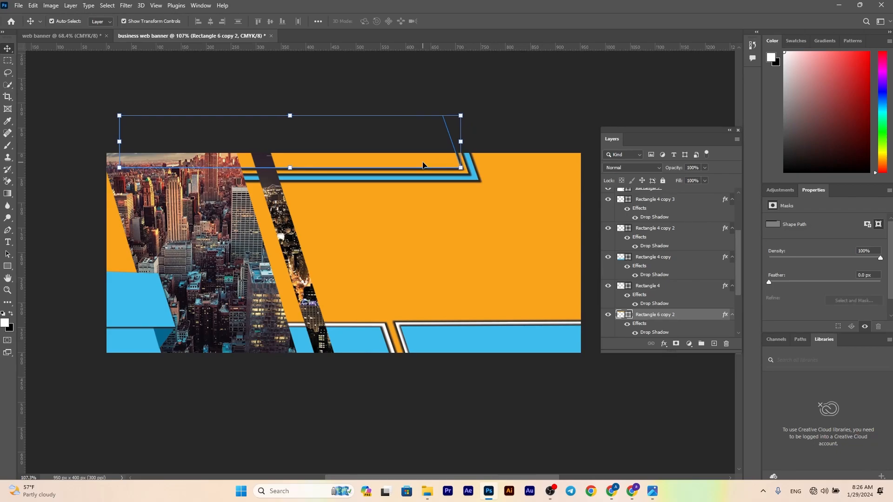
pyautogui.doubleClick(619, 315)
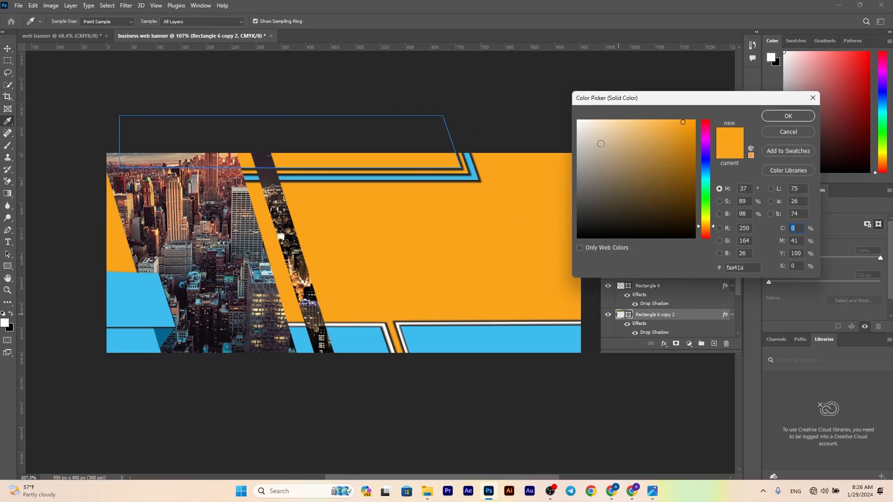
pyautogui.moveTo(604, 143); pyautogui.dragTo(567, 112)
pyautogui.click(786, 117)
pyautogui.click(562, 116)
# Add the text "business banner" on the orange area in Arial Rounded MT Bold at 2.7 pt
pyautogui.scroll(1, 496, 126)
pyautogui.scroll(-4, 368, 182)
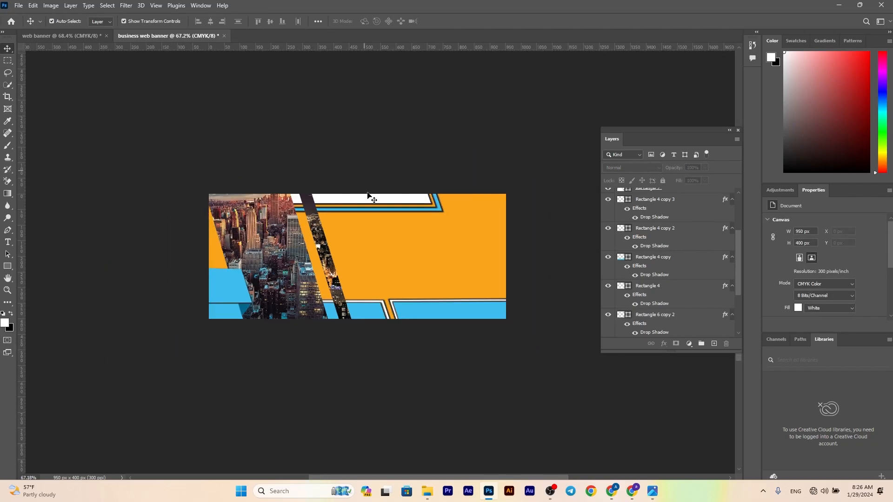
pyautogui.scroll(3, 375, 215)
pyautogui.click(8, 242)
pyautogui.click(386, 193)
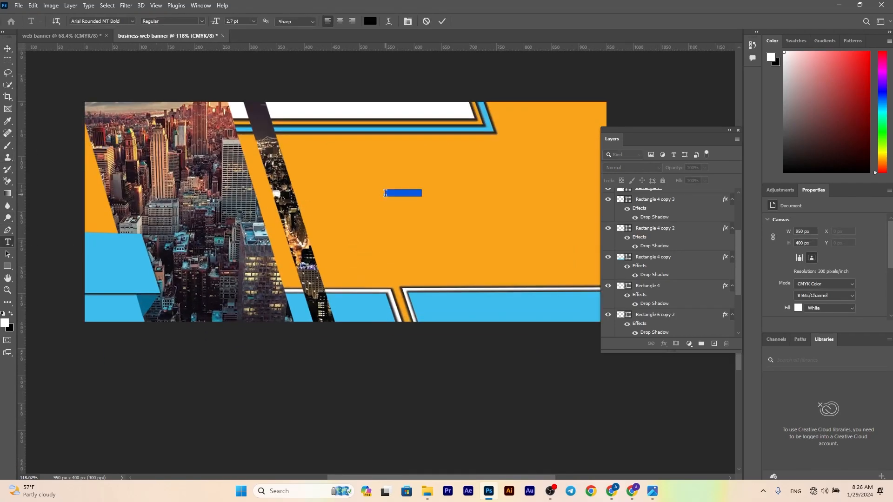
pyautogui.press('BackSpace')
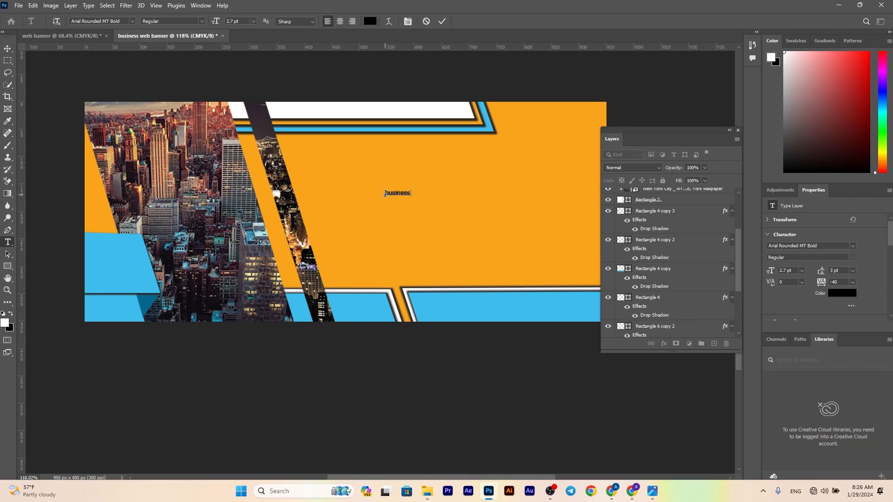
pyautogui.click(442, 21)
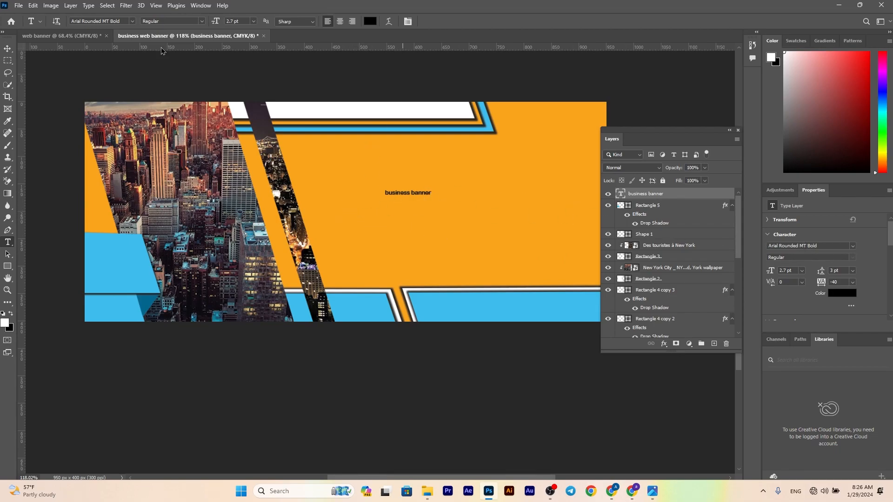
# Enlarge the "business banner" title to about 9.6 pt and place it beneath the upper bands
pyautogui.click(5, 50)
pyautogui.moveTo(430, 190); pyautogui.dragTo(494, 158)
pyautogui.click(459, 21)
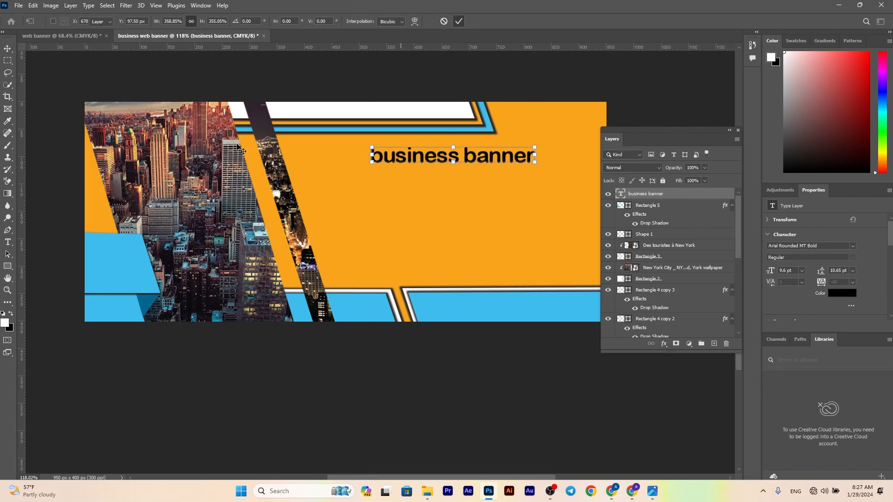
# Add a 2.7 pt lorem ipsum paragraph in a wide text frame beneath the title
pyautogui.press('t')
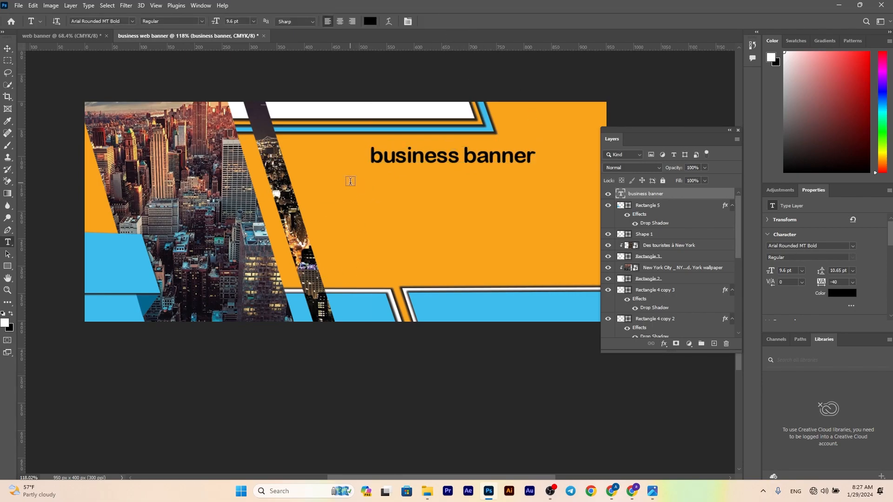
pyautogui.moveTo(340, 188); pyautogui.dragTo(600, 272)
pyautogui.click(442, 21)
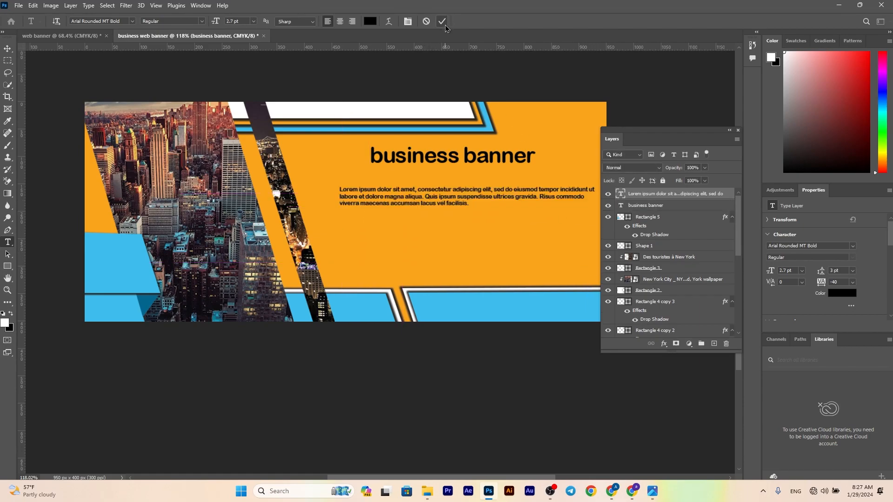
# Set the "business banner" title in the Impact font with all caps
pyautogui.click(8, 48)
pyautogui.click(660, 206)
pyautogui.click(852, 246)
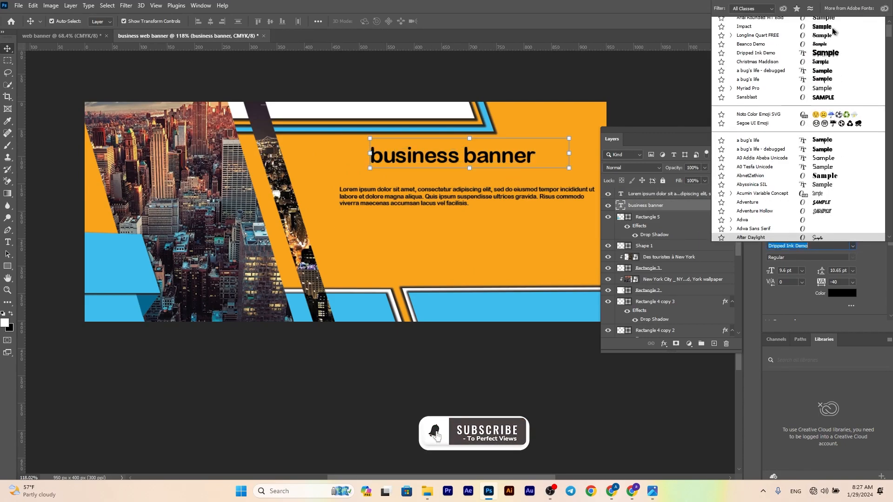
pyautogui.click(744, 33)
pyautogui.scroll(-2, 814, 260)
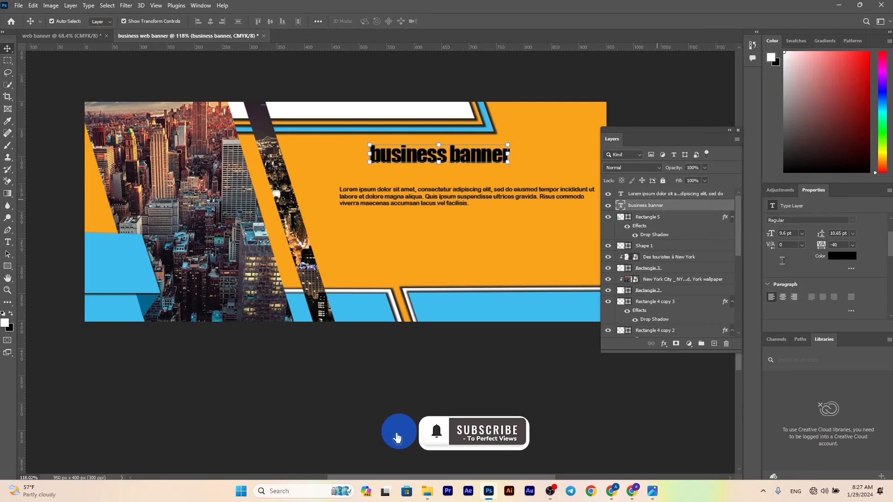
pyautogui.click(771, 302)
# Enlarge the title slightly and move it down to the left, directly above the lorem ipsum paragraph
pyautogui.moveTo(470, 155); pyautogui.dragTo(543, 145)
pyautogui.moveTo(492, 155); pyautogui.dragTo(410, 162)
pyautogui.click(458, 21)
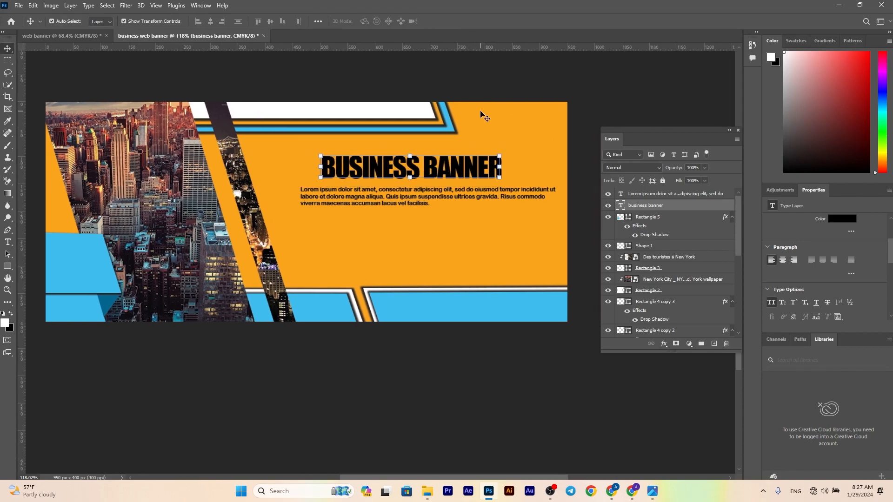
# Shift the lorem ipsum paragraph to line up under the title and narrow its text frame
pyautogui.moveTo(407, 196); pyautogui.dragTo(413, 198)
pyautogui.doubleClick(416, 203)
pyautogui.moveTo(568, 231); pyautogui.dragTo(554, 231)
pyautogui.click(443, 22)
# Stack two copies of the lorem ipsum paragraph below the original and narrow the lowest copy's text frame
pyautogui.moveTo(391, 197); pyautogui.dragTo(386, 242)
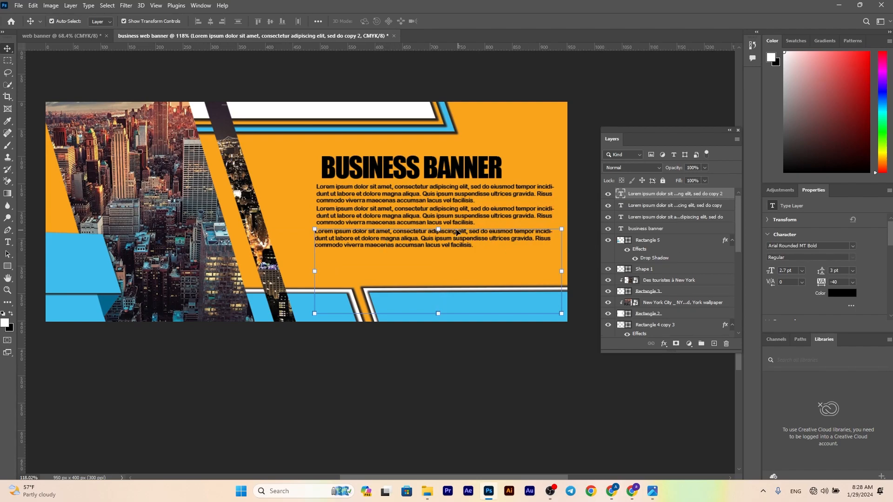
pyautogui.doubleClick(489, 241)
pyautogui.moveTo(561, 272); pyautogui.dragTo(526, 273)
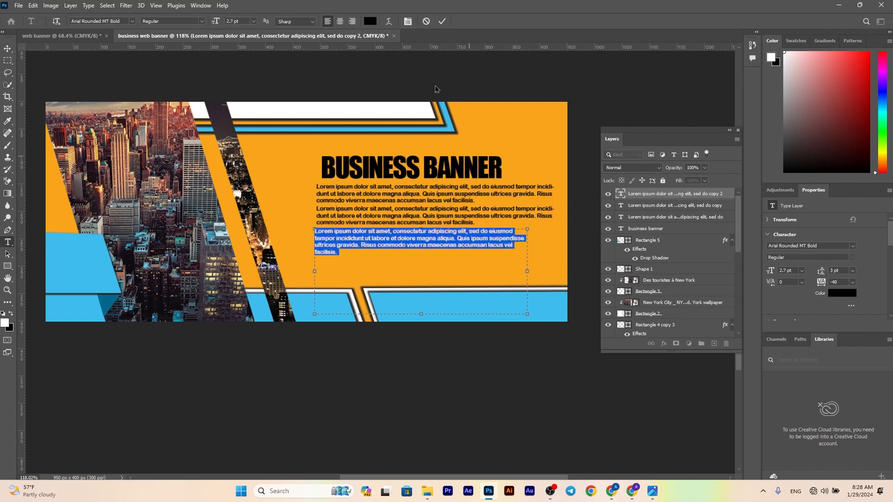
pyautogui.click(442, 21)
pyautogui.click(418, 221)
pyautogui.click(459, 21)
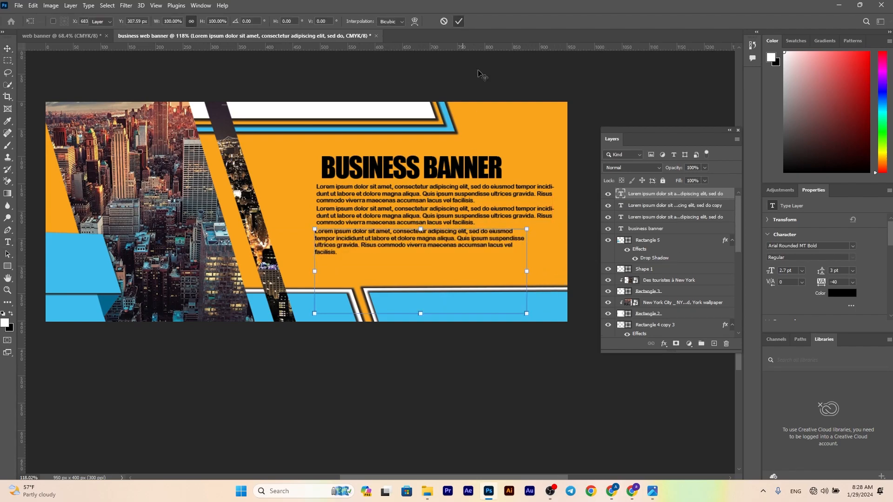
# Narrow the middle paragraph's text frame so the three right edges step inward toward the bottom
pyautogui.click(561, 216)
pyautogui.doubleClick(442, 218)
pyautogui.moveTo(563, 248); pyautogui.dragTo(548, 249)
pyautogui.click(442, 21)
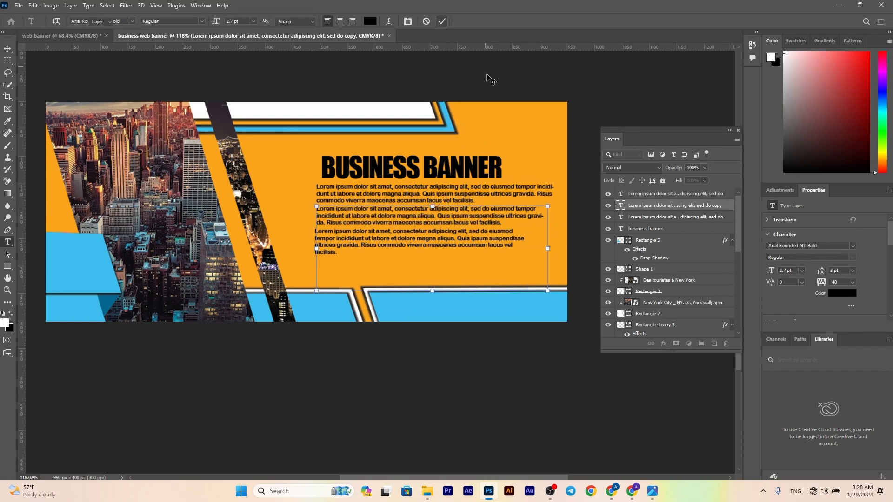
# Change the BUSINESS BANNER title's text color to white
pyautogui.scroll(1, 420, 194)
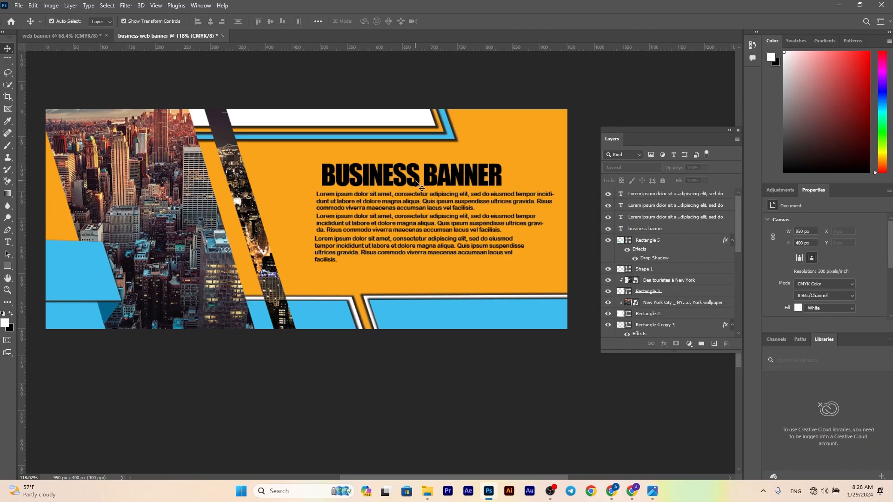
pyautogui.click(409, 177)
pyautogui.click(831, 295)
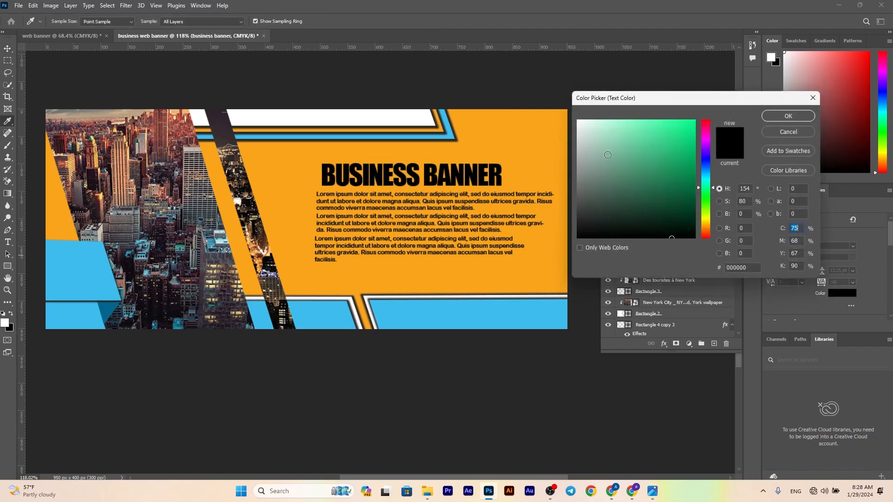
pyautogui.click(580, 121)
pyautogui.click(787, 115)
pyautogui.click(406, 161)
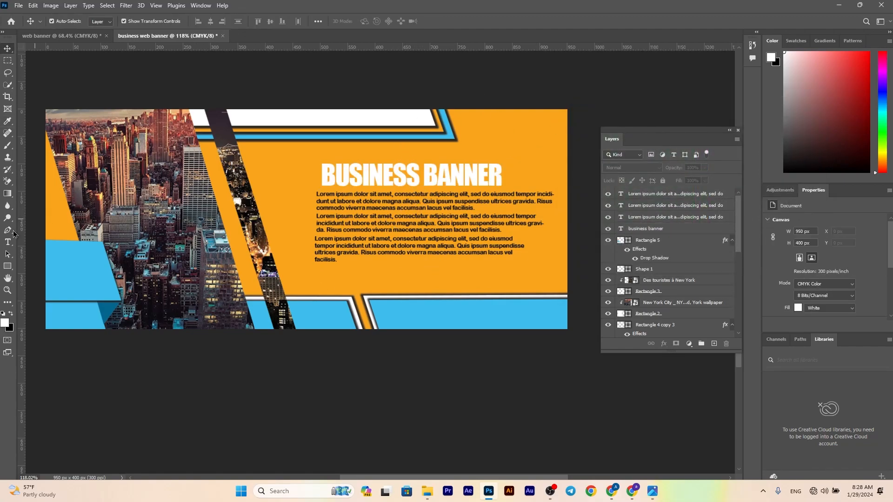
# Add the text "contact us" in Impact at 2.7 pt between the paragraphs and the lower bars
pyautogui.click(7, 242)
pyautogui.click(436, 279)
pyautogui.press('BackSpace')
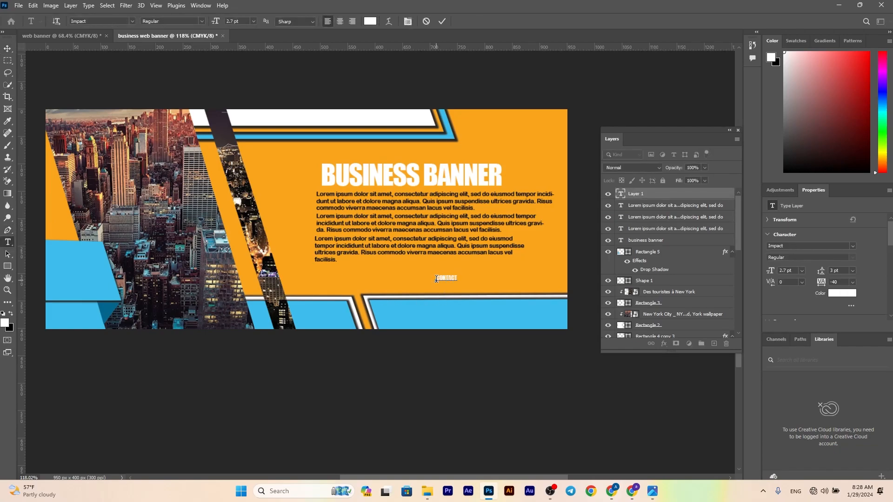
pyautogui.click(442, 22)
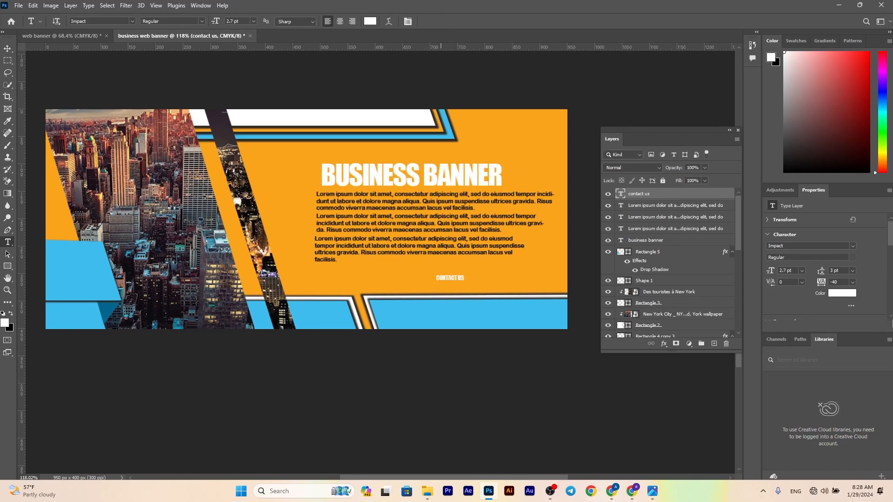
# Change the "contact us" text color to black
pyautogui.click(842, 293)
pyautogui.moveTo(628, 203); pyautogui.dragTo(599, 252)
pyautogui.press('Return')
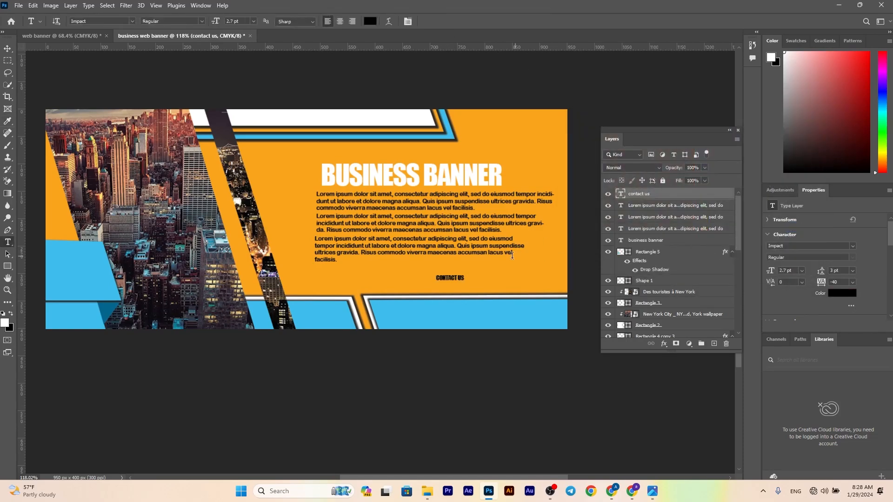
# Enlarge the "contact us" text to 5.48 pt and place it just above the lower-right blue bar
pyautogui.click(8, 48)
pyautogui.moveTo(467, 273); pyautogui.dragTo(520, 279)
pyautogui.click(458, 22)
# Add the contact phone number in Impact on the lower-right blue bar and enlarge it to about the width of "contact us"
pyautogui.click(7, 242)
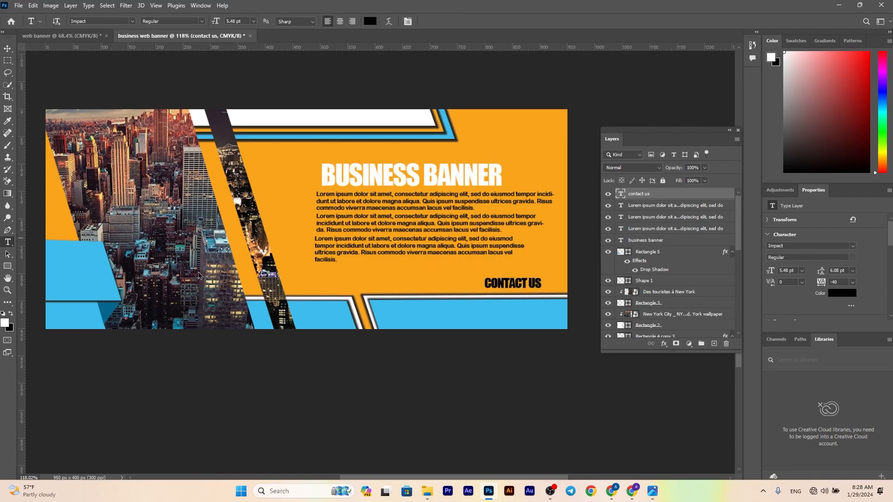
pyautogui.click(441, 314)
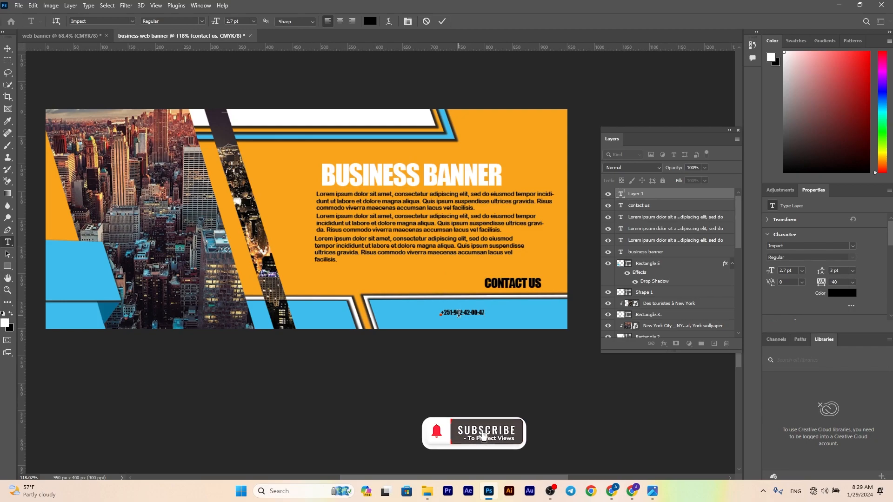
pyautogui.click(442, 21)
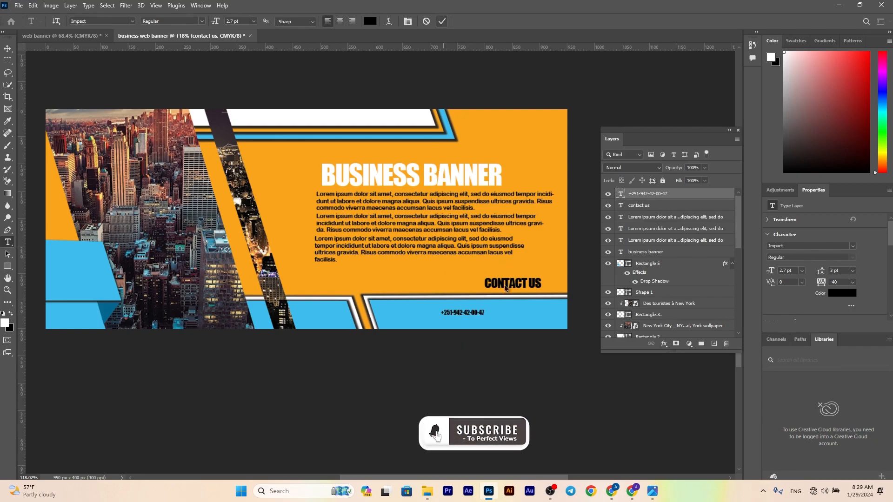
pyautogui.click(8, 48)
pyautogui.moveTo(484, 310); pyautogui.dragTo(521, 317)
pyautogui.click(459, 21)
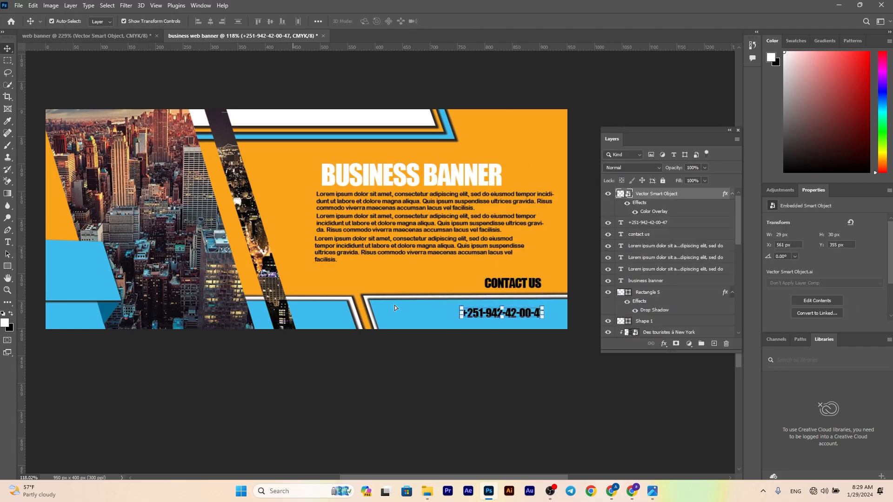
# Move the white phone icon along the lower-right blue bar, closer to the phone number
pyautogui.click(401, 310)
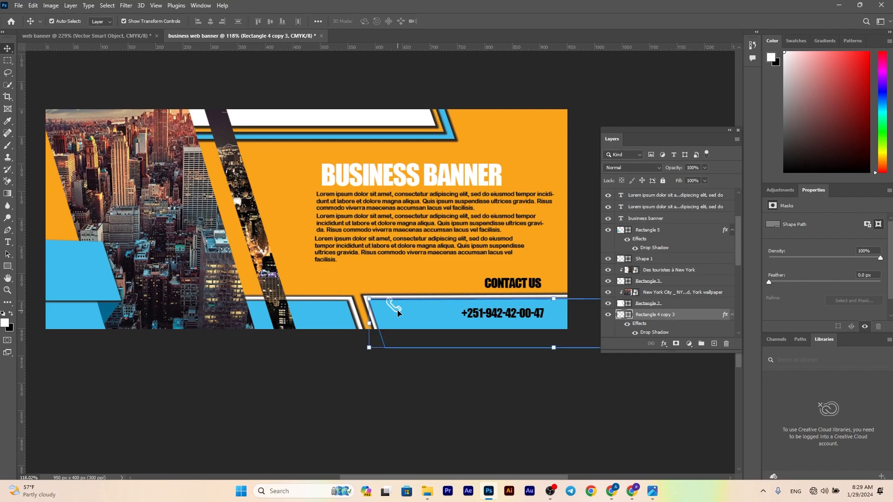
pyautogui.click(393, 307)
pyautogui.moveTo(398, 310); pyautogui.dragTo(421, 318)
# Shift the phone number slightly toward the phone icon and scale its text to 5.48 pt
pyautogui.click(518, 316)
pyautogui.moveTo(544, 307); pyautogui.dragTo(508, 314)
pyautogui.click(458, 21)
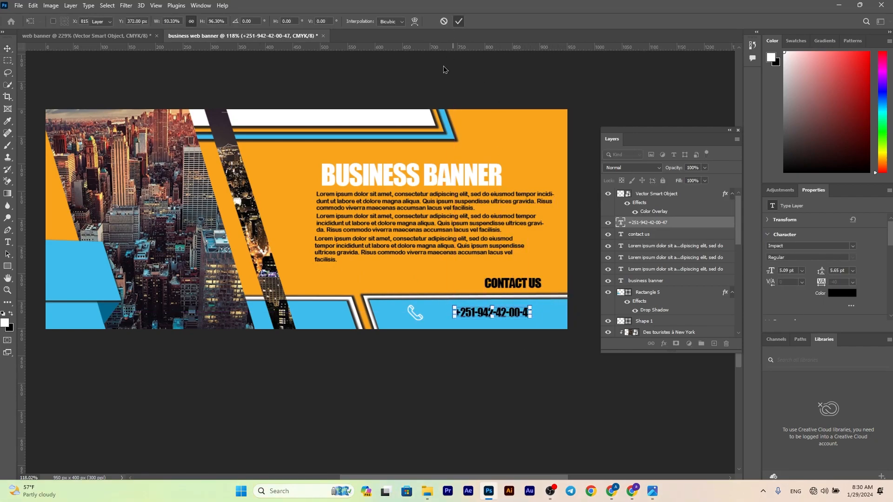
pyautogui.click(412, 311)
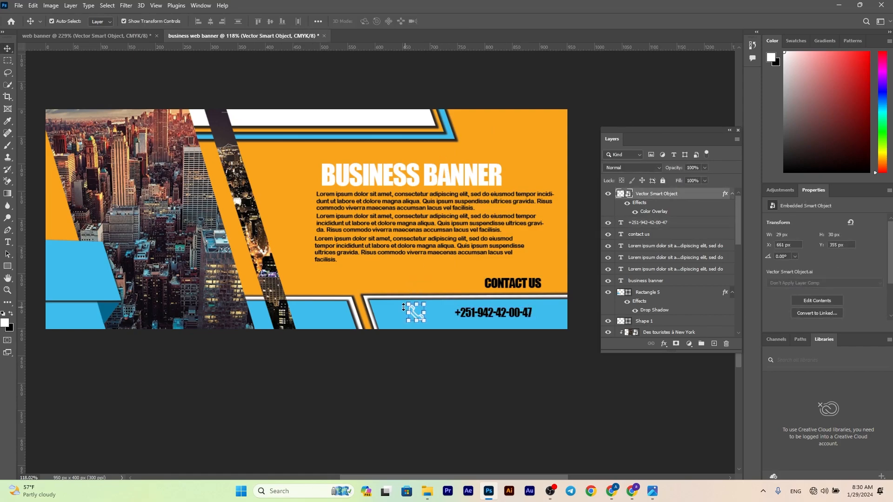
pyautogui.click(491, 314)
pyautogui.moveTo(530, 307); pyautogui.dragTo(535, 305)
pyautogui.click(458, 22)
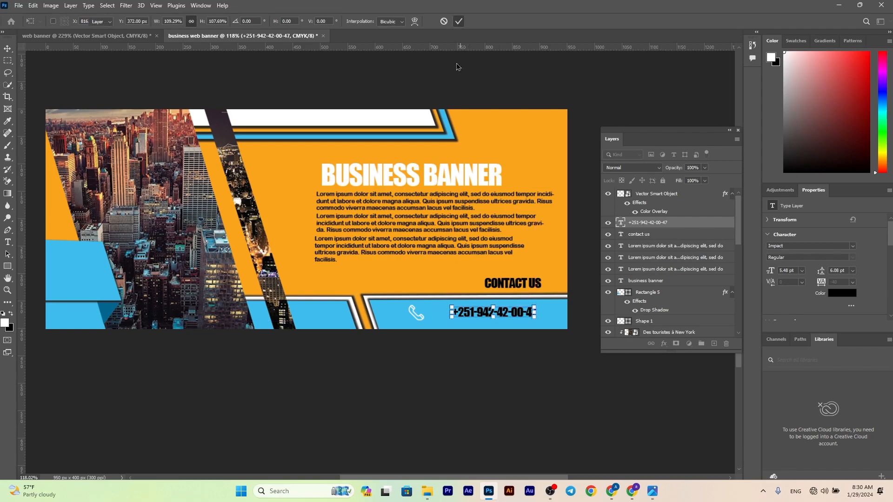
pyautogui.click(391, 373)
pyautogui.scroll(-3, 391, 373)
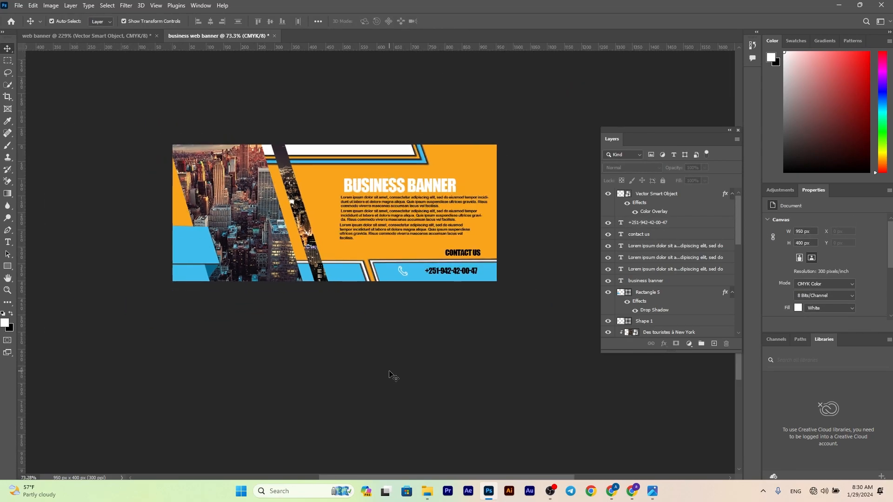
pyautogui.click(7, 242)
pyautogui.click(208, 246)
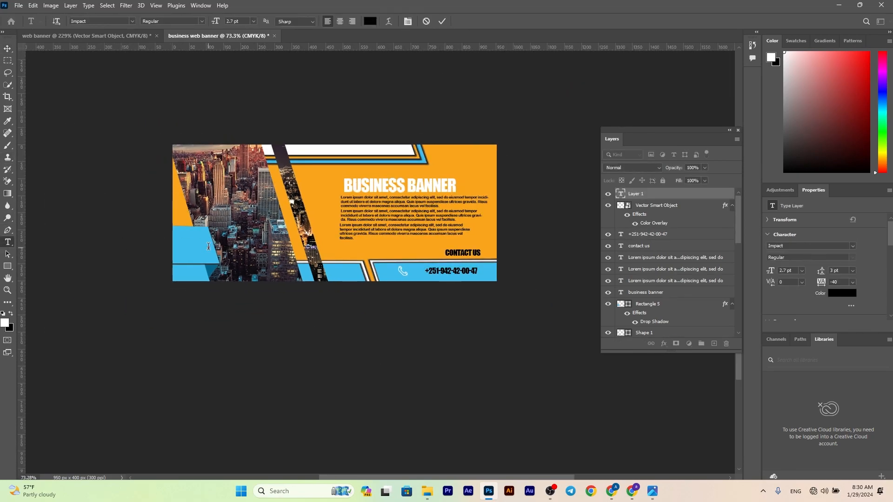
pyautogui.scroll(5, 209, 246)
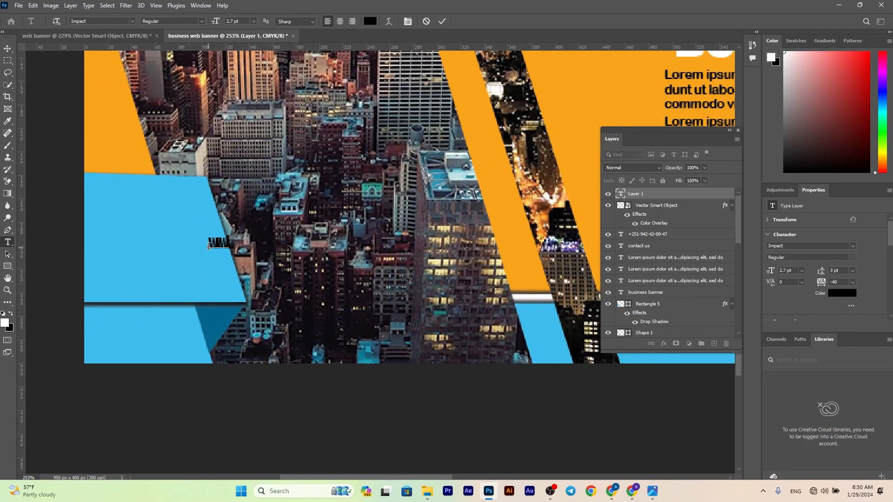
pyautogui.write('www.company.co')
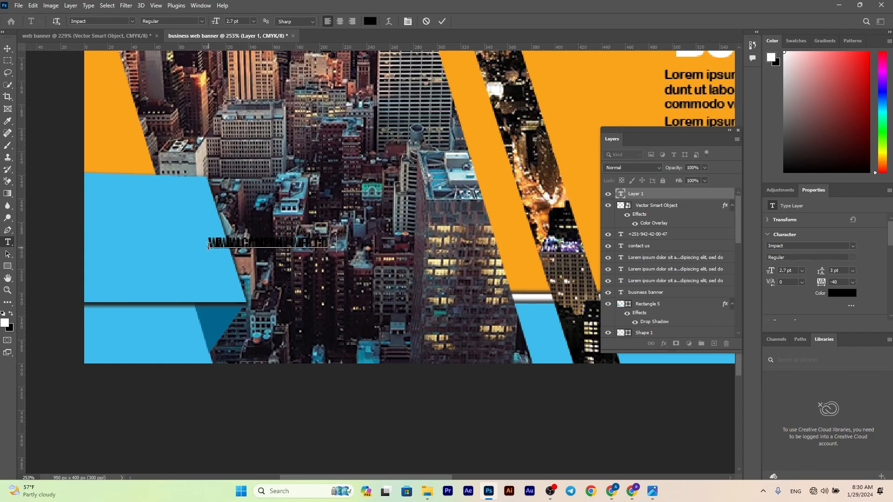
pyautogui.click(442, 21)
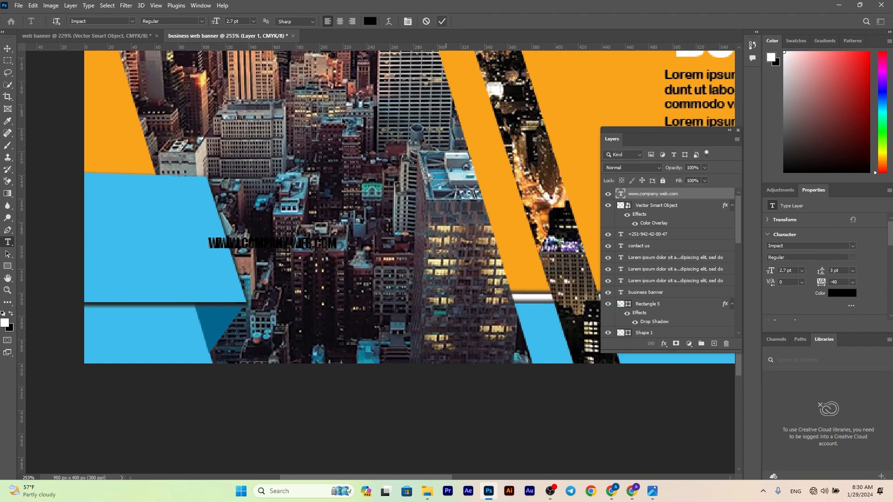
# Move the web address text onto the left blue box and set its font to Arial Rounded MT Bold
pyautogui.click(7, 49)
pyautogui.moveTo(314, 252); pyautogui.dragTo(202, 270)
pyautogui.scroll(-1, 208, 286)
pyautogui.scroll(-5, 208, 286)
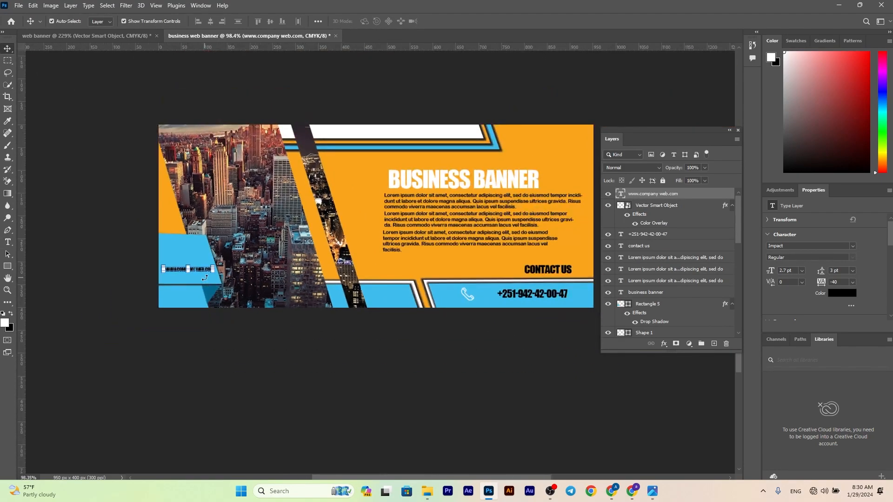
pyautogui.click(851, 248)
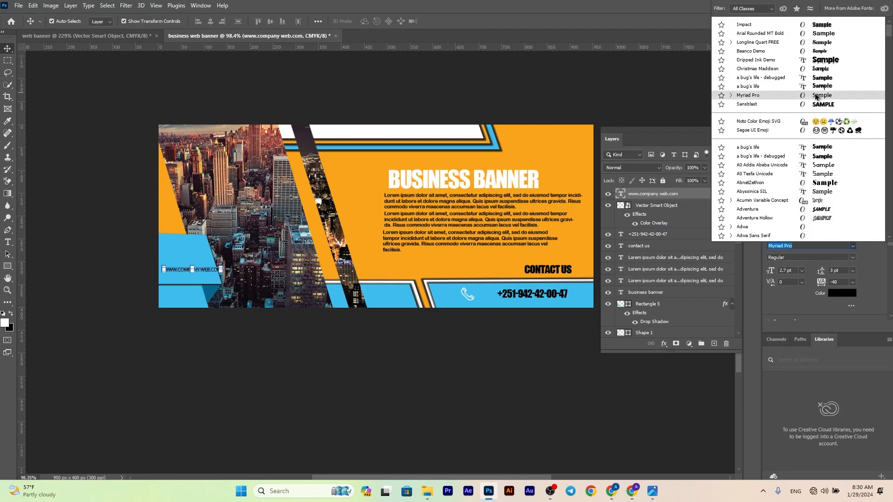
pyautogui.click(770, 33)
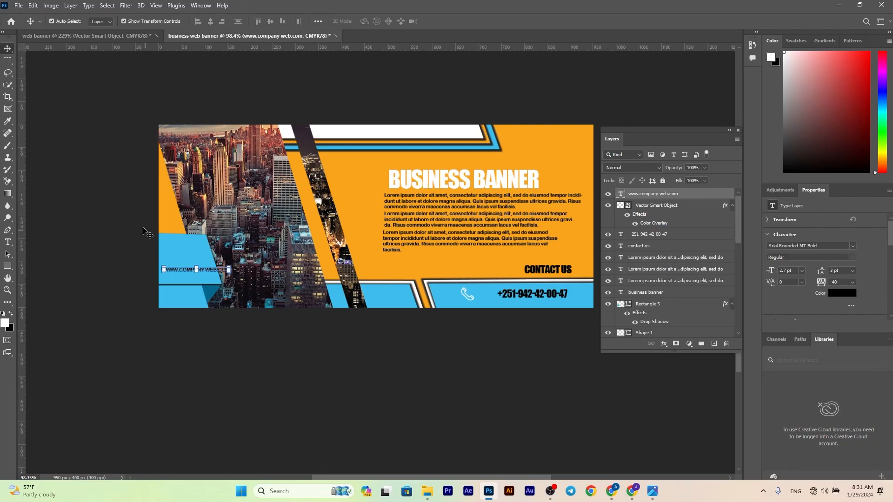
# Scale the left blue box and its dark fold triangle together to about 229 x 186 px so the web address fits
pyautogui.click(205, 257)
pyautogui.click(221, 257)
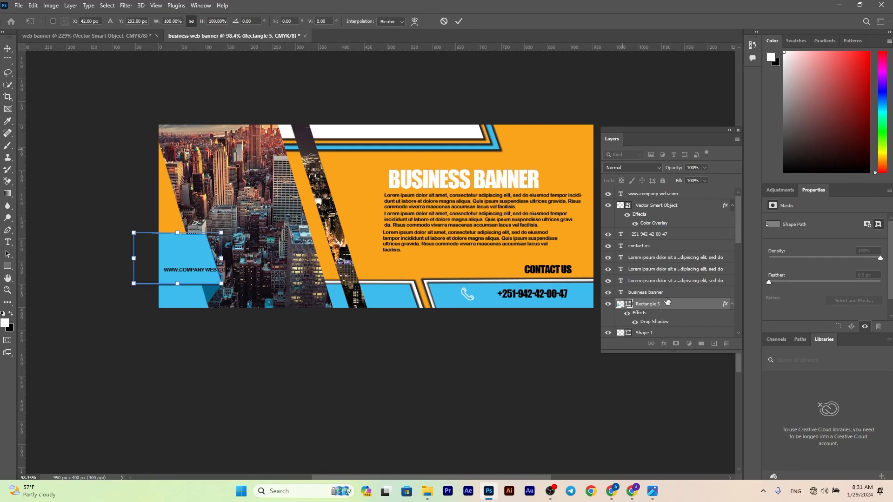
pyautogui.press('Return')
pyautogui.scroll(-1, 641, 329)
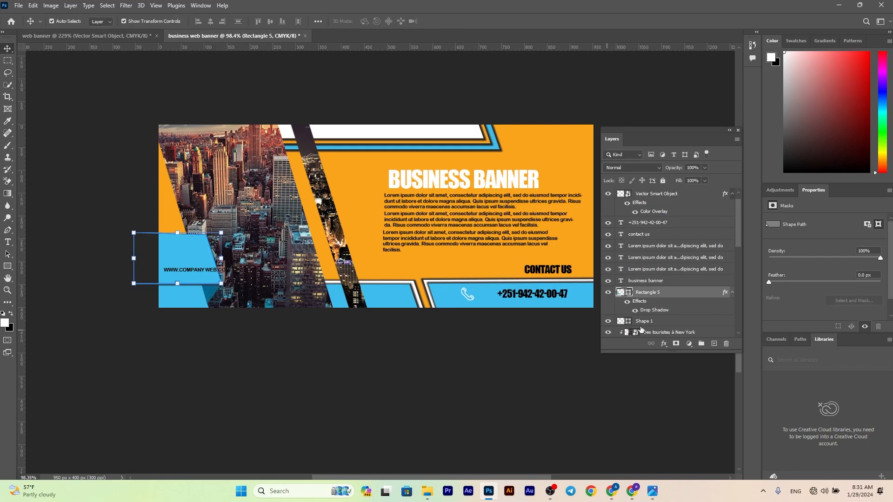
pyautogui.keyDown('ctrl'); pyautogui.click(664, 322); pyautogui.keyUp('ctrl')
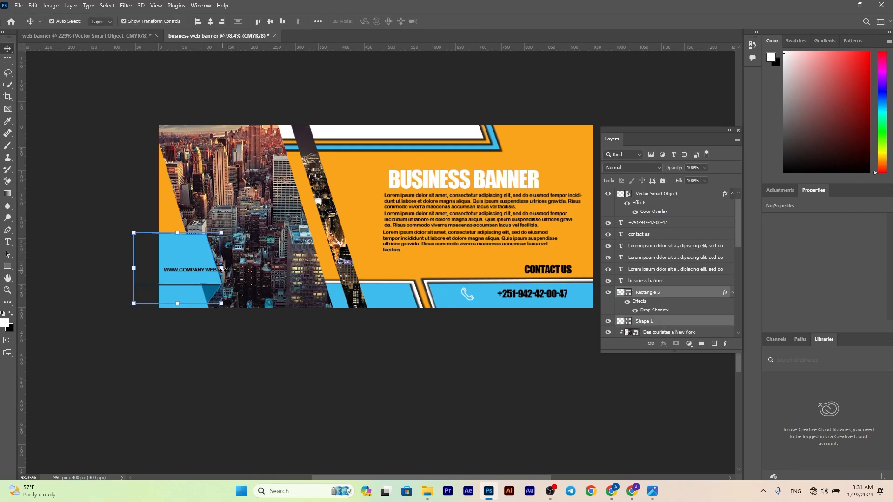
pyautogui.moveTo(222, 269); pyautogui.dragTo(239, 269)
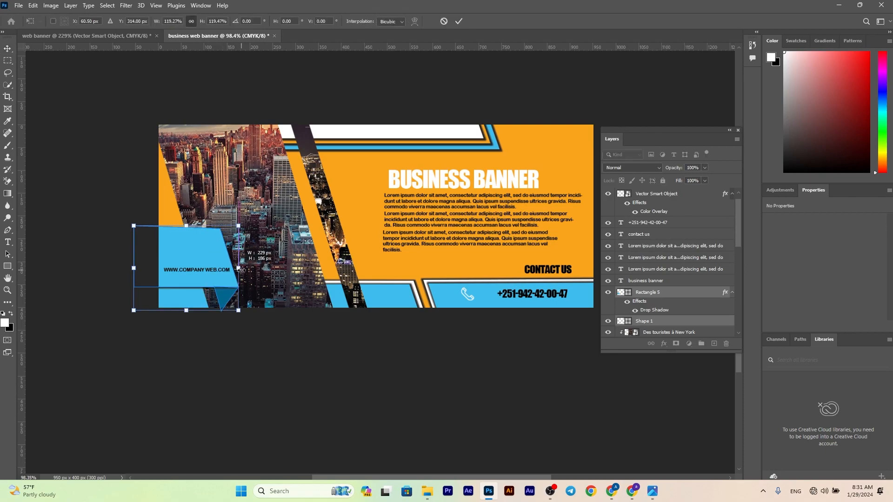
pyautogui.click(459, 21)
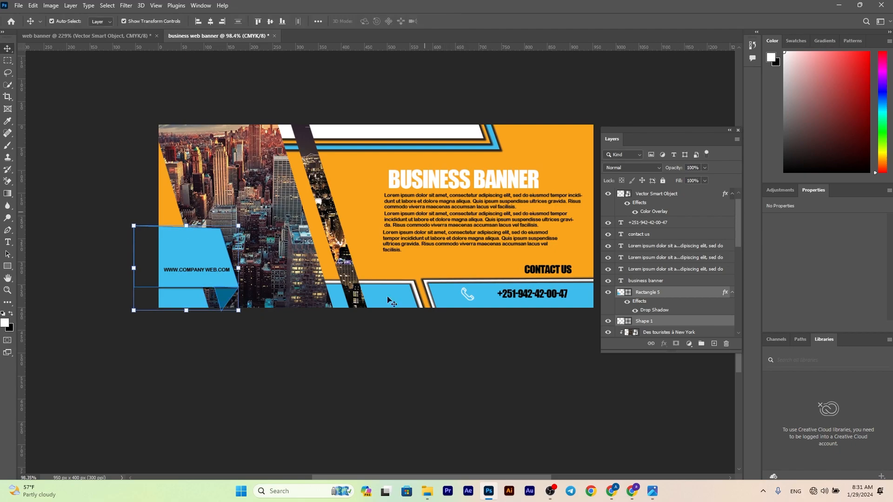
# Try adjusting the dark fold triangle under the left blue box, and delete that shape
pyautogui.click(233, 292)
pyautogui.moveTo(238, 284)
pyautogui.mouseDown()
pyautogui.moveTo(253, 268)
pyautogui.moveTo(234, 292)
pyautogui.mouseUp()
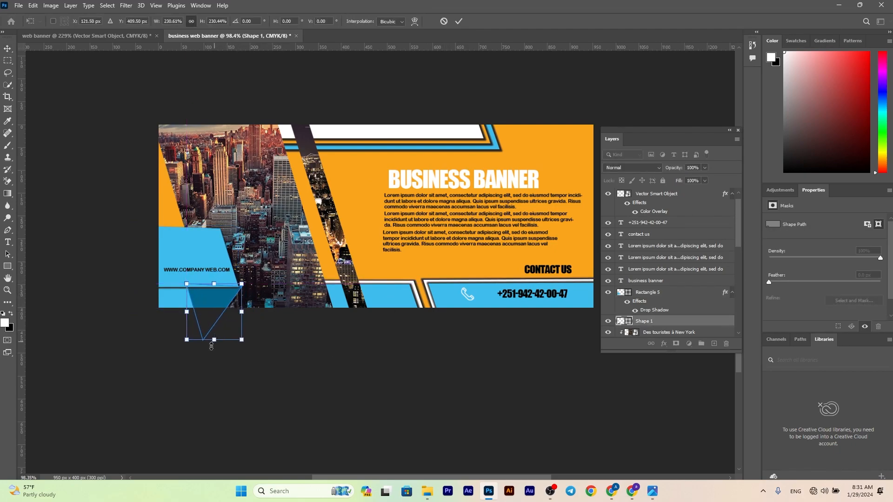
pyautogui.moveTo(214, 340); pyautogui.dragTo(215, 323)
pyautogui.press('Return')
pyautogui.press('Delete')
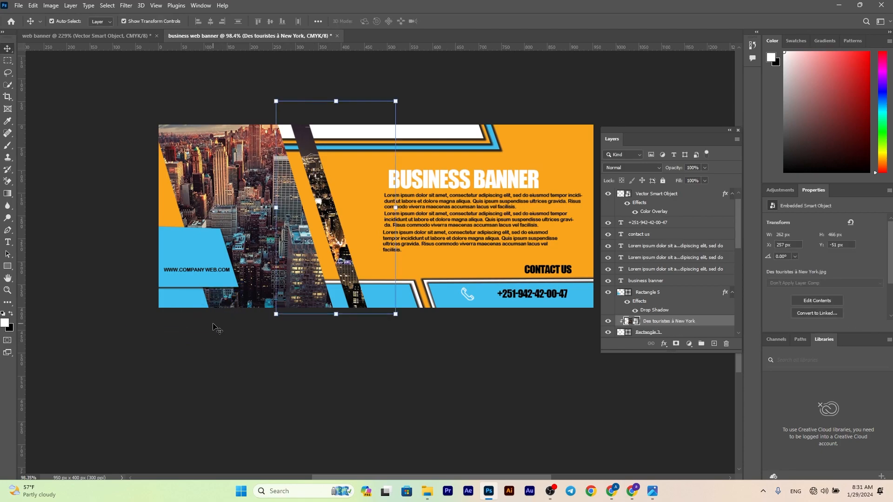
# Draw a triangle about 78 x 45 px with the Pen tool between the blue box's lower edge and the lower bar's slanted end
pyautogui.scroll(5, 208, 321)
pyautogui.scroll(3, 212, 326)
pyautogui.click(8, 230)
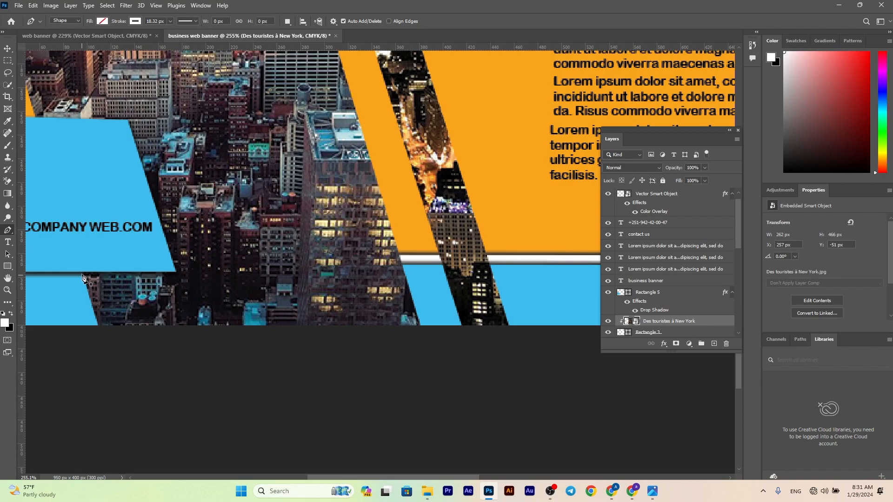
pyautogui.click(83, 271)
pyautogui.click(176, 273)
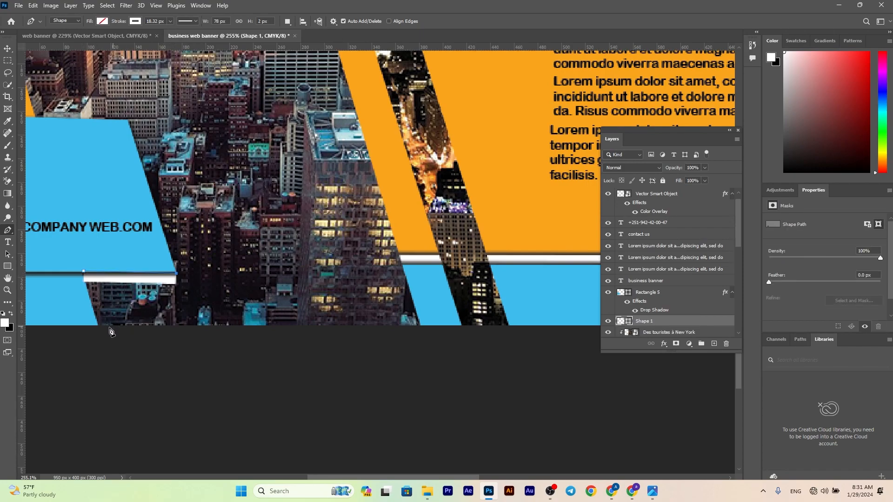
pyautogui.click(99, 324)
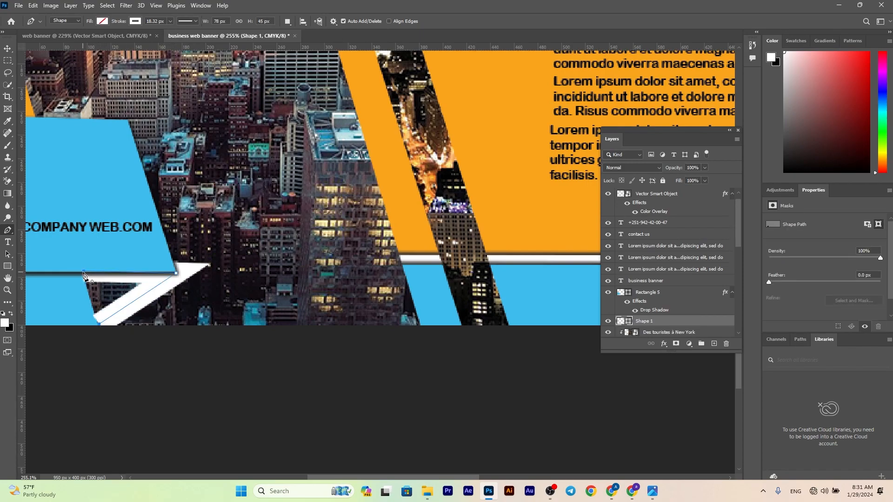
pyautogui.click(83, 275)
# Give the new triangle a dark blue fill and no stroke
pyautogui.click(105, 21)
pyautogui.click(86, 70)
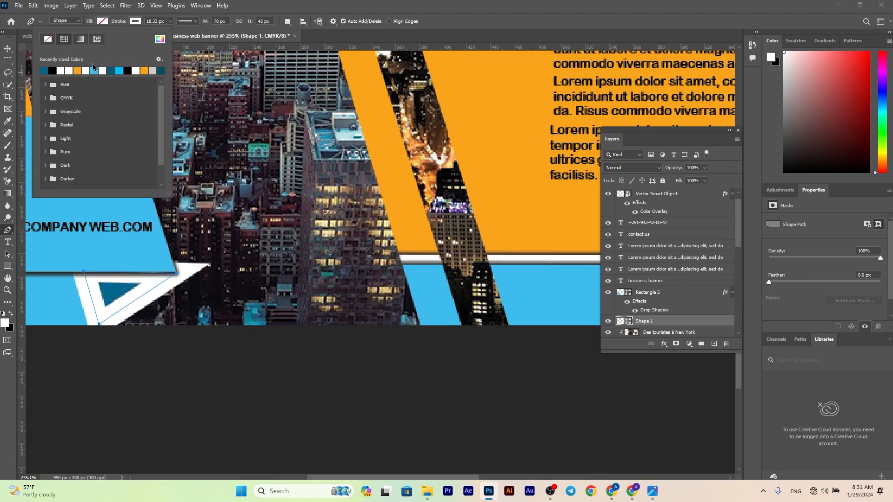
pyautogui.click(135, 21)
pyautogui.click(81, 38)
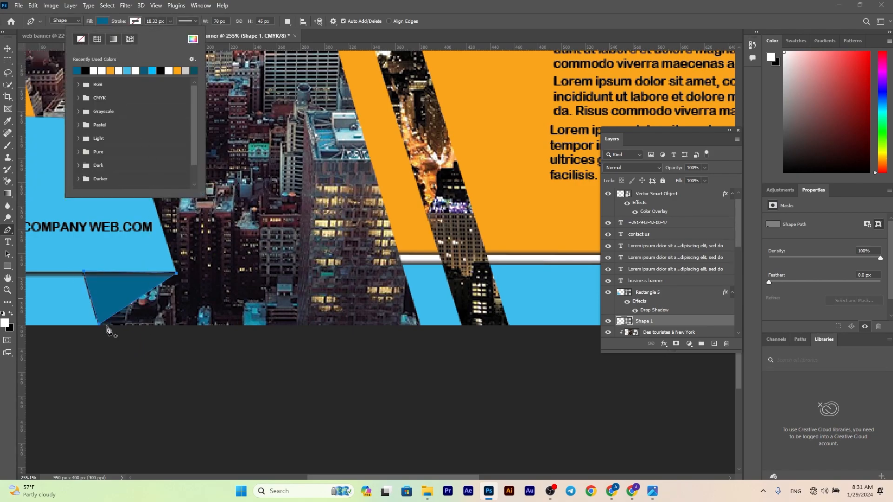
# Nudge the dark blue triangle to align with the blue box's lower corner and the lower bar's slanted end
pyautogui.click(8, 48)
pyautogui.moveTo(111, 300); pyautogui.dragTo(102, 298)
pyautogui.click(188, 377)
pyautogui.scroll(-6, 188, 378)
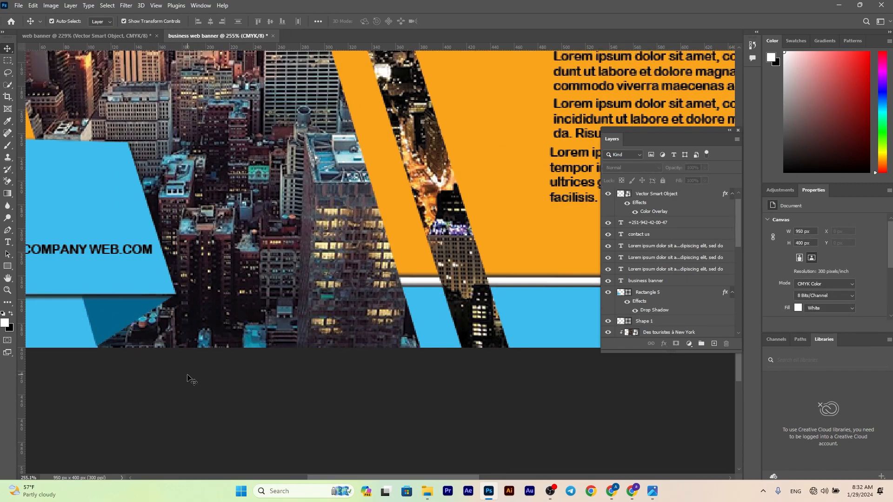
pyautogui.scroll(-1, 279, 365)
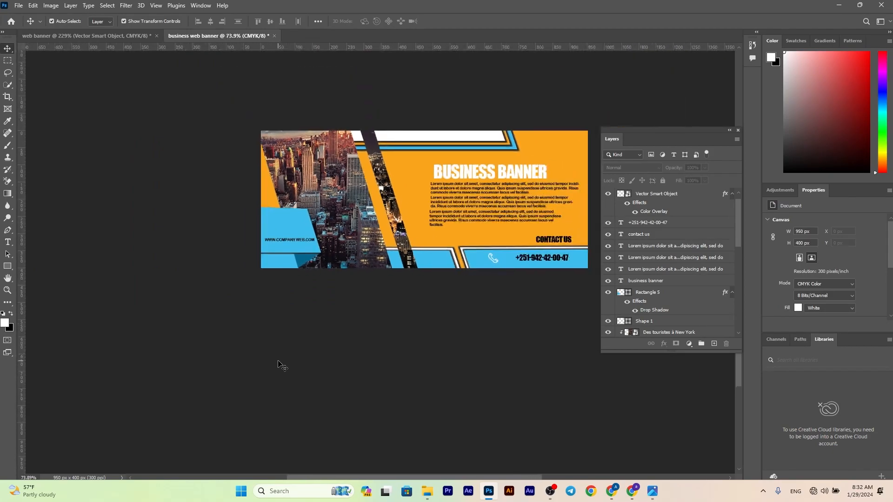
pyautogui.click(296, 350)
pyautogui.scroll(5, 295, 349)
pyautogui.moveTo(297, 349); pyautogui.dragTo(304, 343)
pyautogui.click(325, 428)
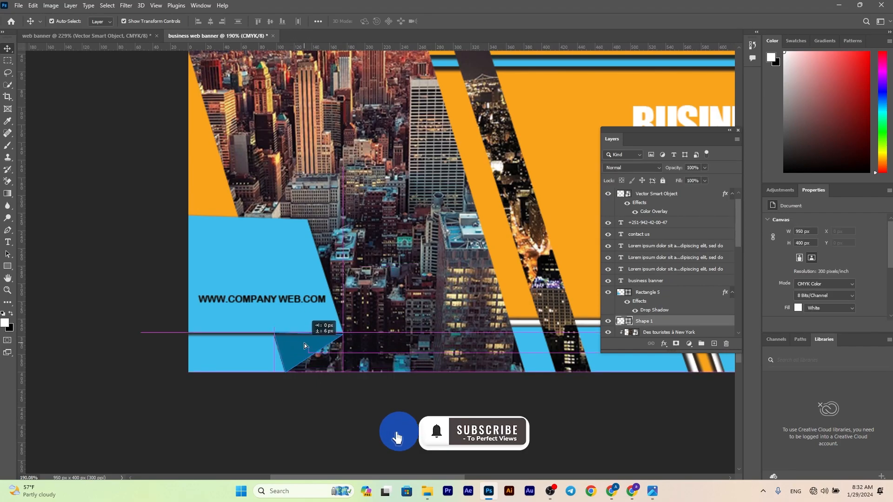
pyautogui.click(307, 388)
pyautogui.scroll(-5, 307, 388)
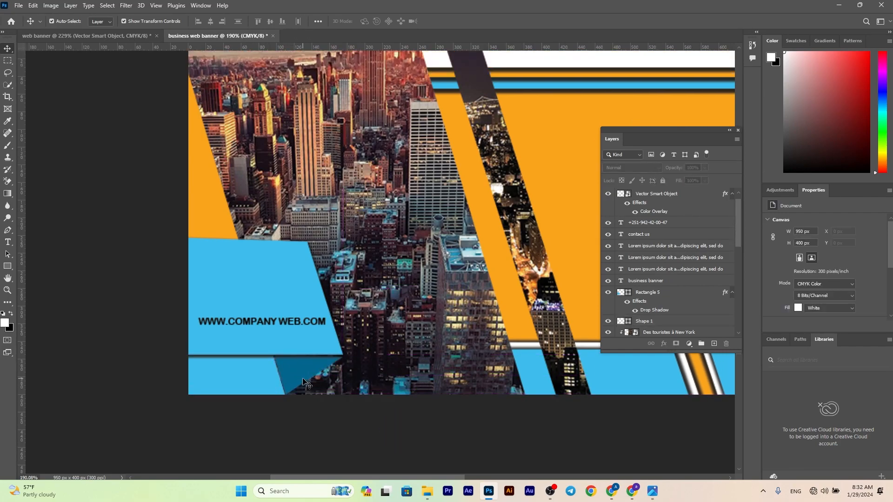
# Shift the web address text slightly up and toward the banner's left edge within the blue box
pyautogui.moveTo(492, 340); pyautogui.dragTo(450, 332)
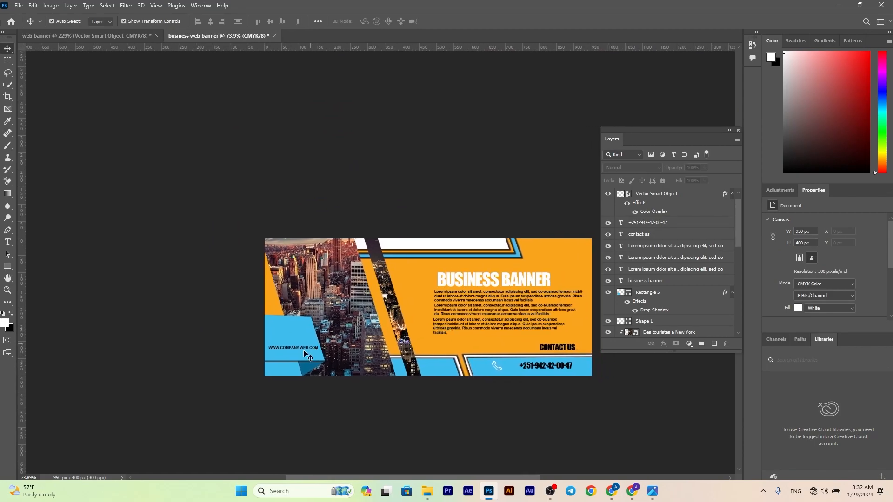
pyautogui.moveTo(302, 347); pyautogui.dragTo(300, 343)
pyautogui.click(362, 421)
pyautogui.scroll(4, 365, 413)
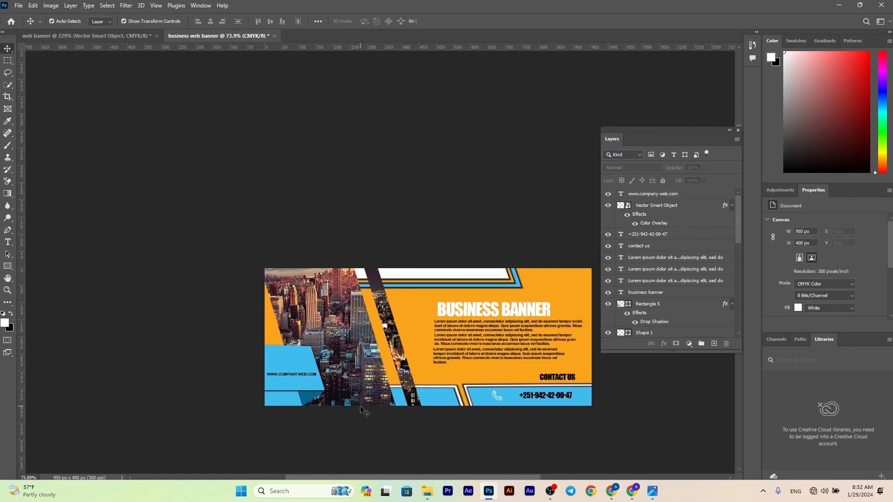
pyautogui.scroll(-9, 364, 413)
pyautogui.hscroll(3, 425, 376)
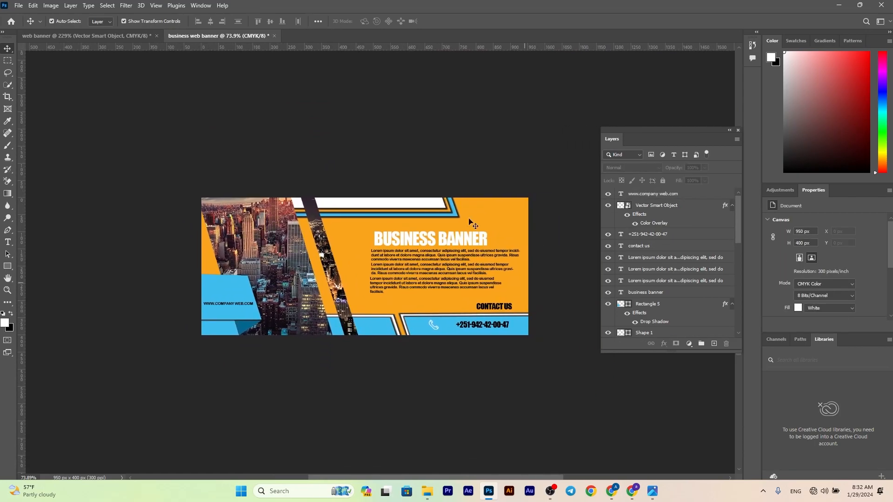